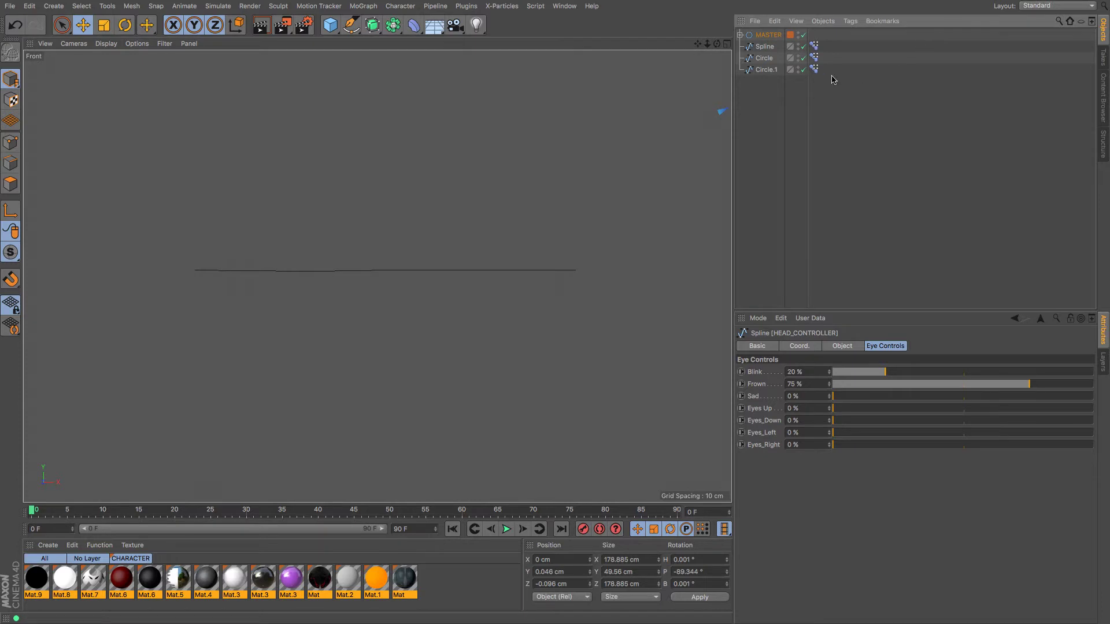
Raise the mouth Spline's Pose Morph Strength to 100% so it bends into a smile
click(815, 69)
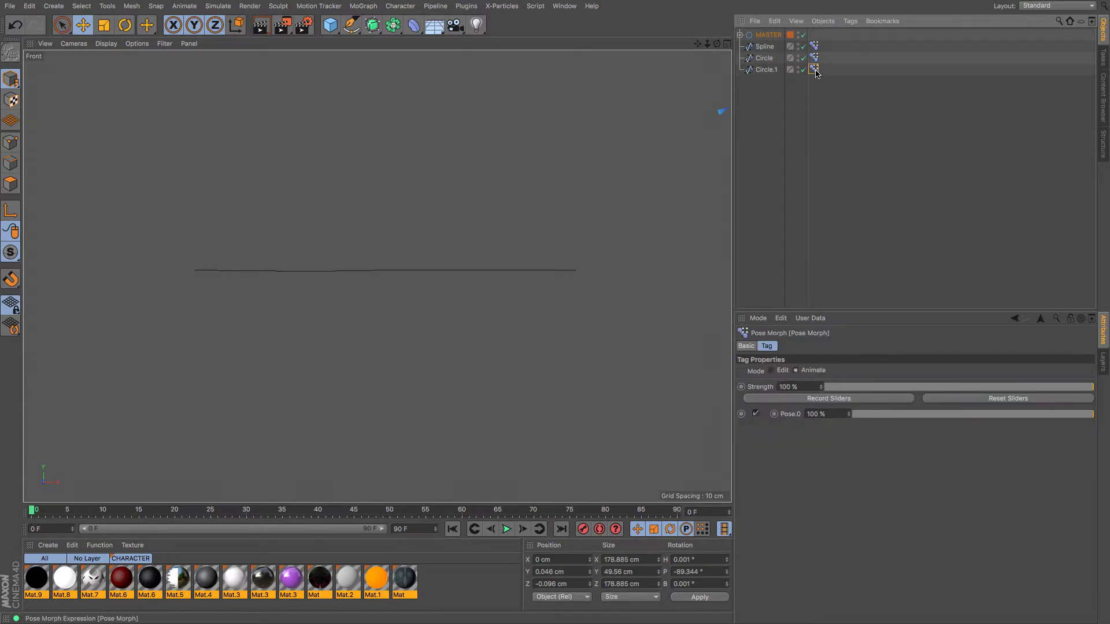
click(766, 46)
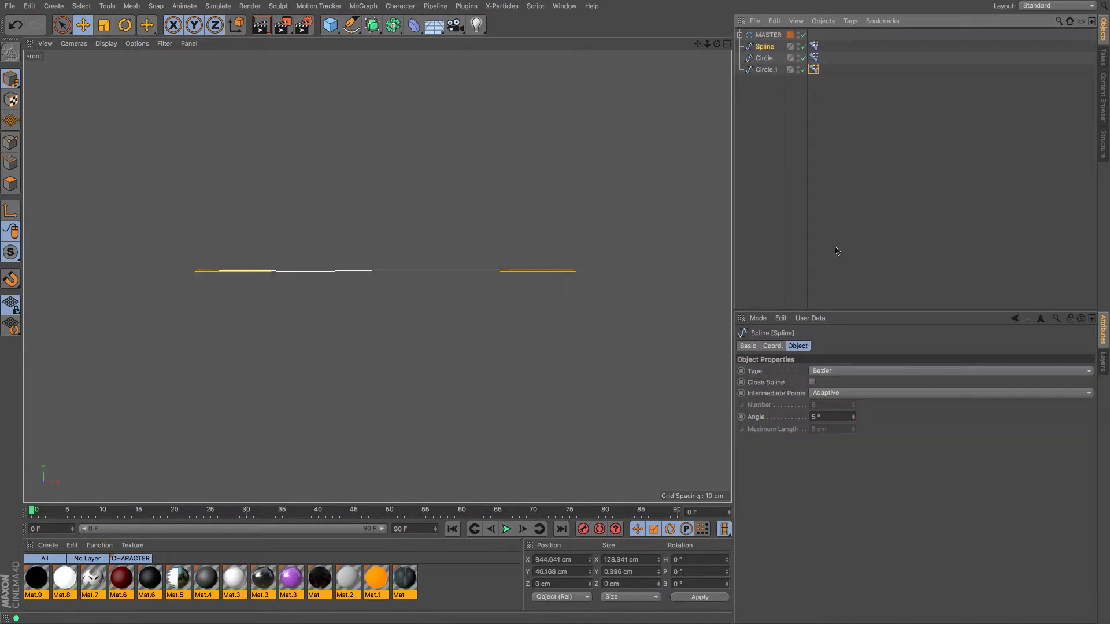
click(814, 47)
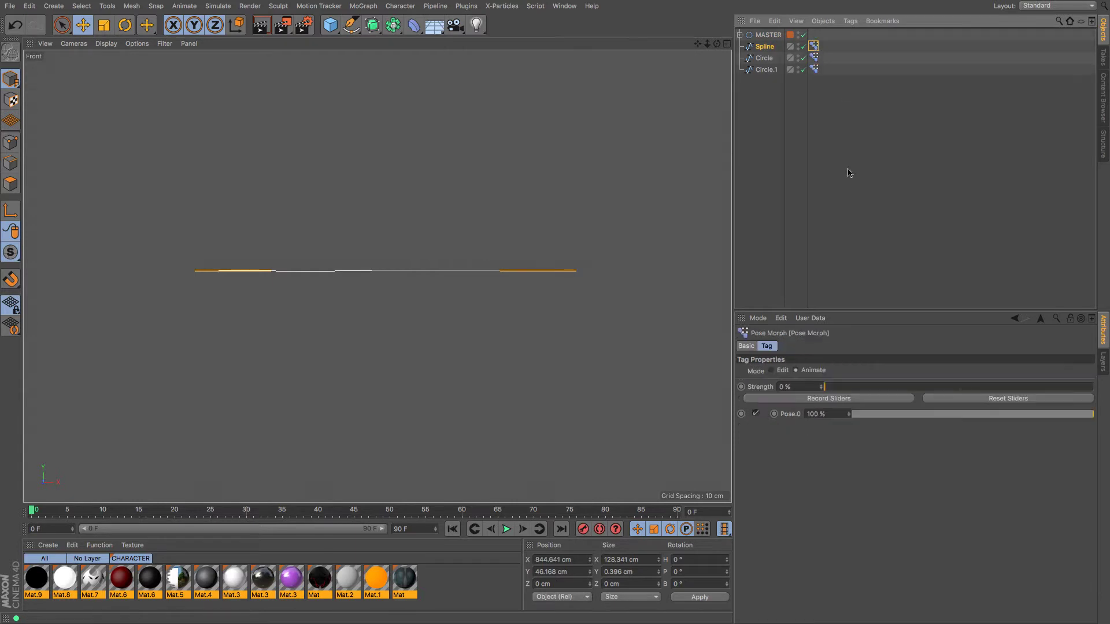
drag(831, 391, 1108, 401)
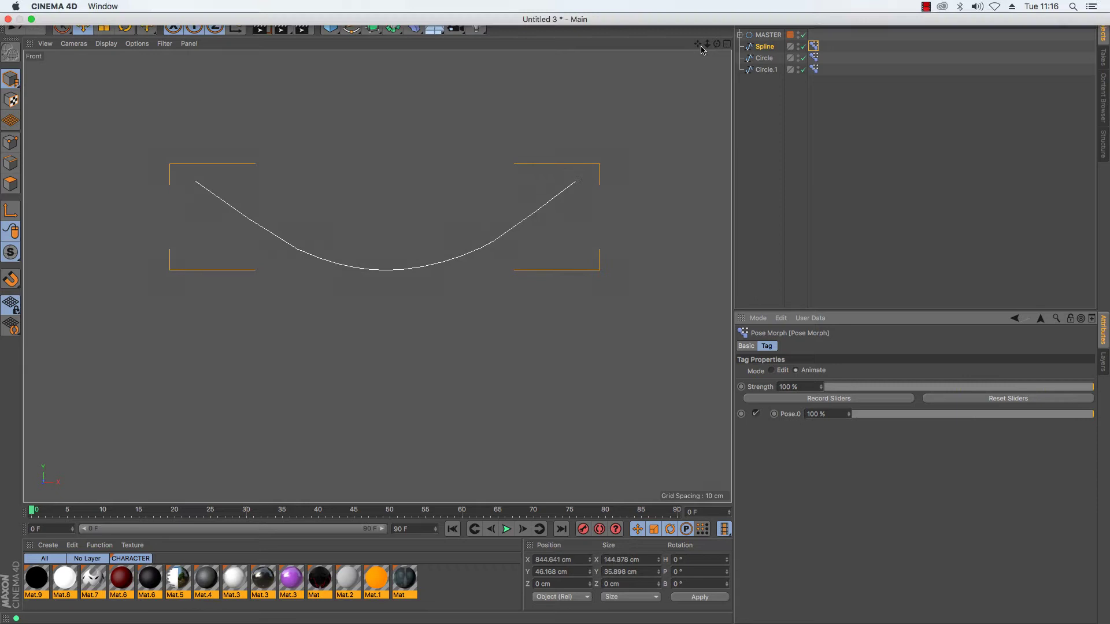
Lower both eye circles' Pose Morph Strength to 11% so they round out
drag(697, 43, 697, 240)
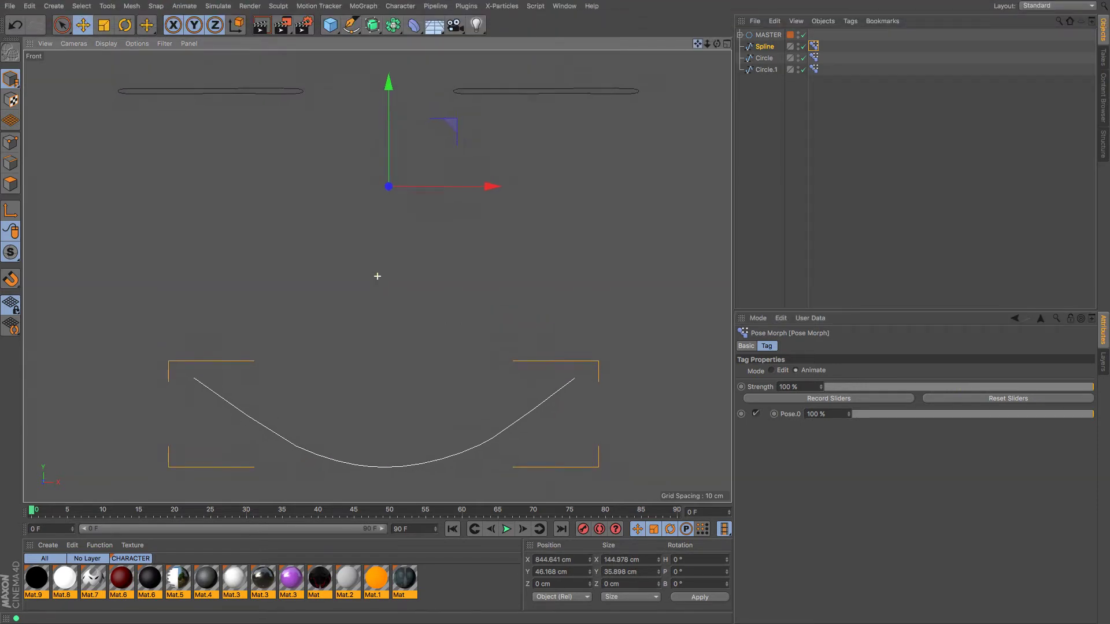
drag(710, 45, 377, 272)
drag(827, 99, 806, 61)
drag(1089, 388, 854, 388)
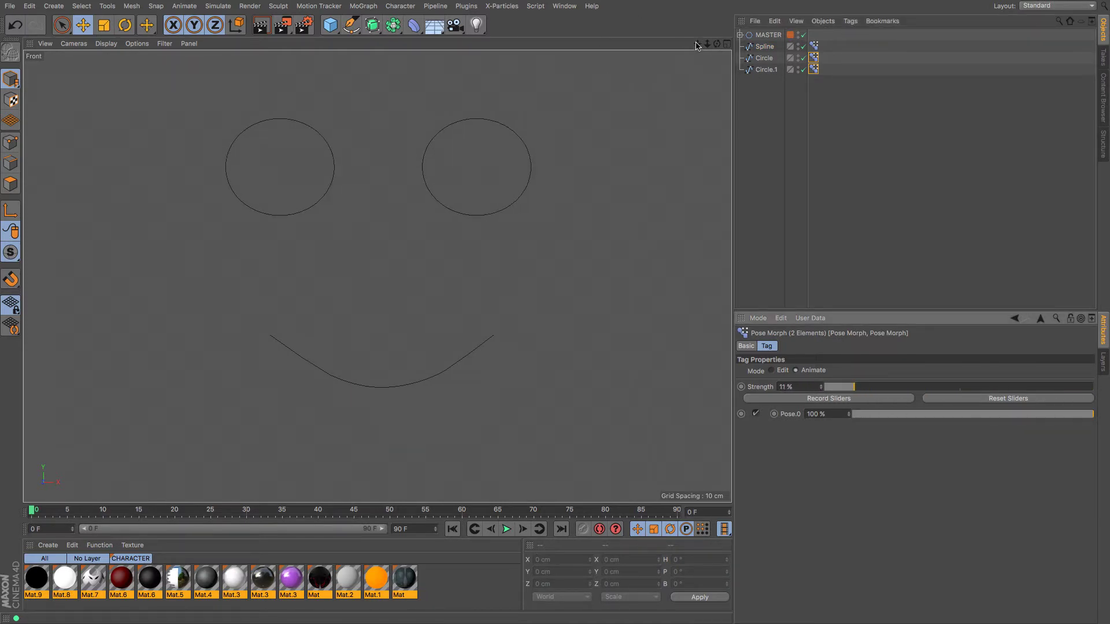
drag(698, 43, 41, 360)
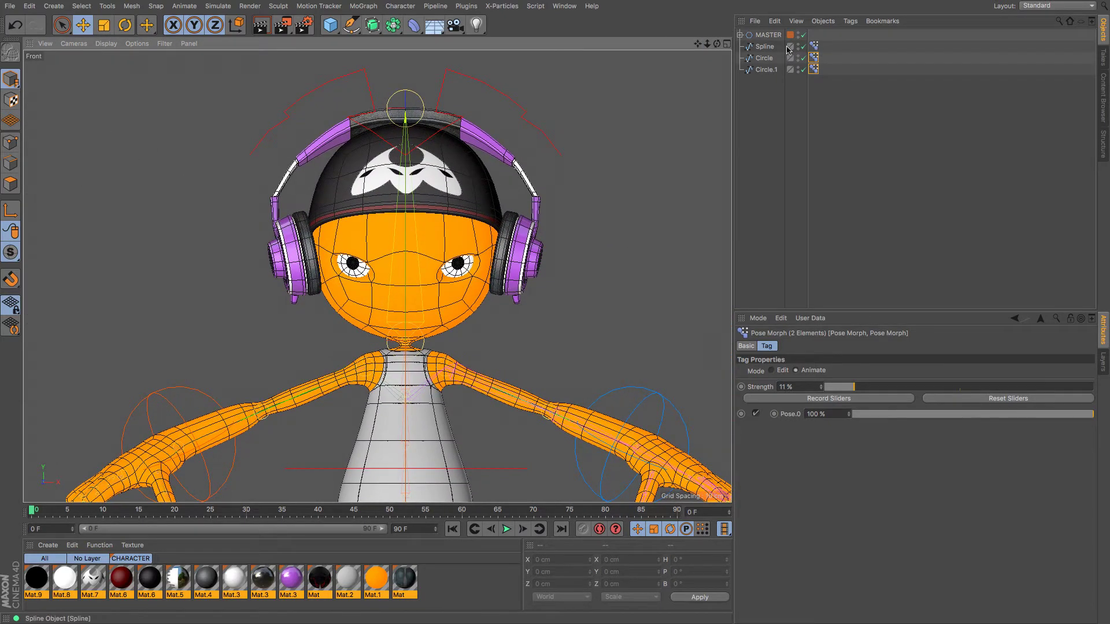
Under MASTER, select HEAD_CONTROLLER and set its eye controls to Blink 4% and Frown 36%
click(768, 35)
click(740, 35)
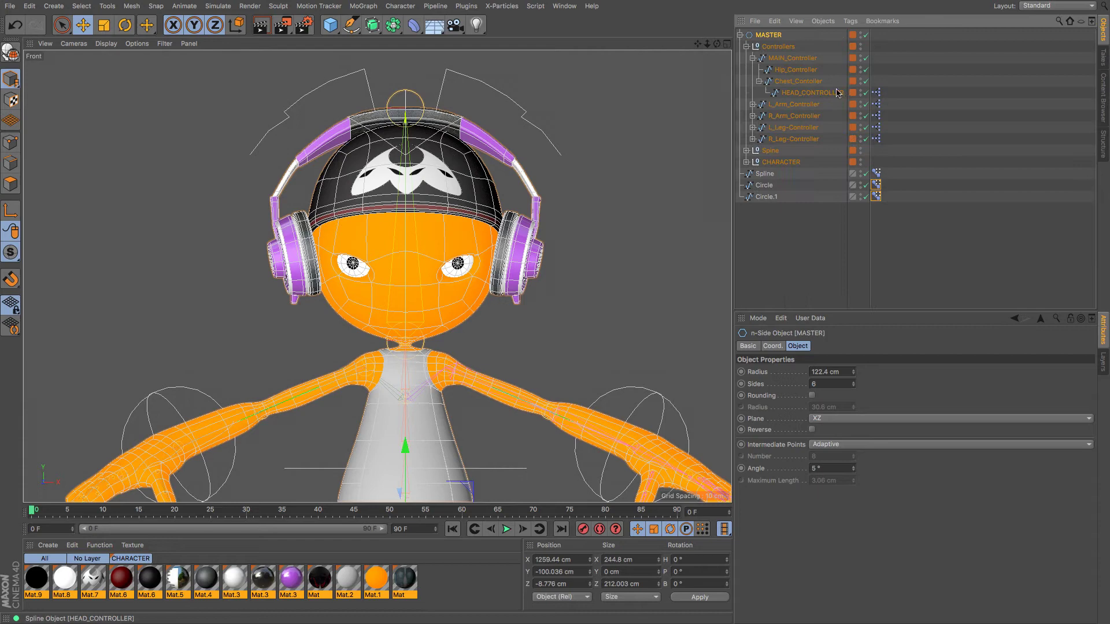
click(815, 92)
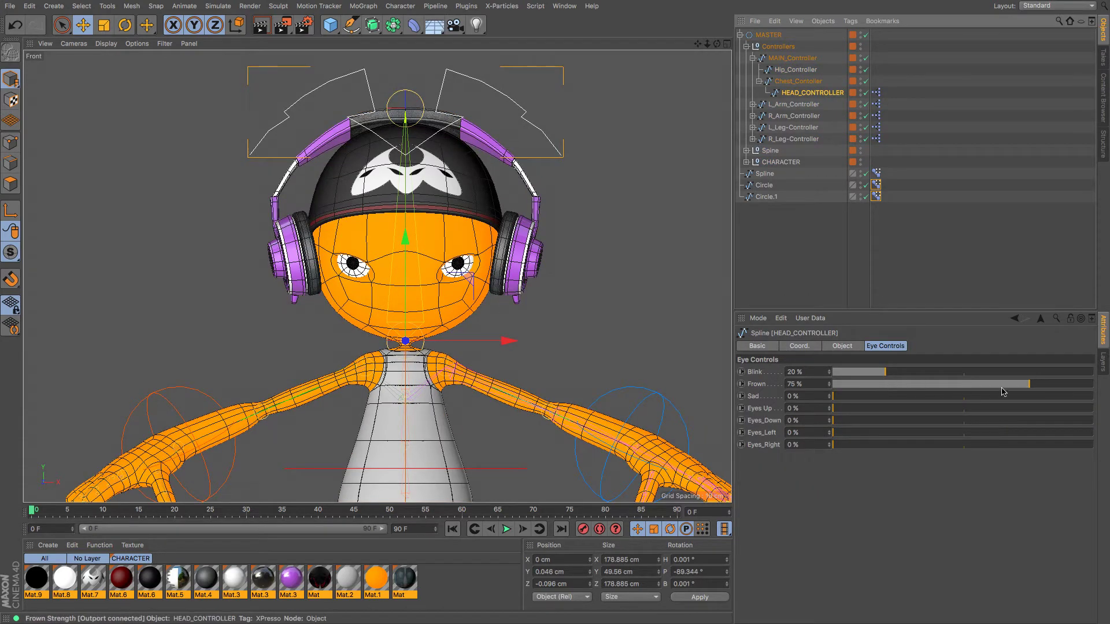
drag(1012, 384, 815, 383)
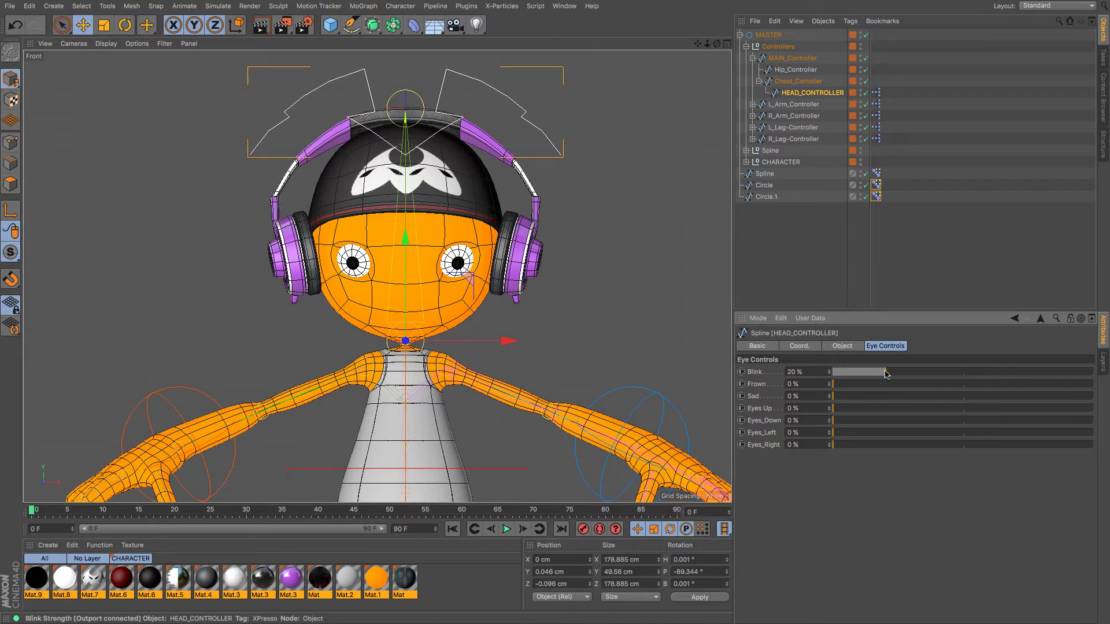
drag(884, 373, 835, 376)
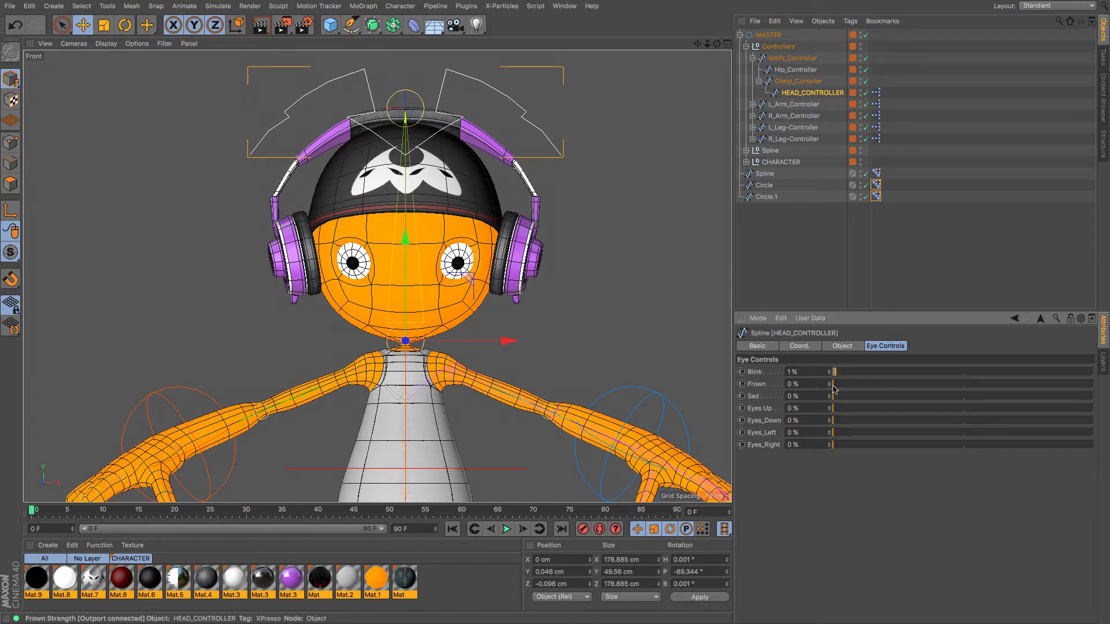
mouse_move(834, 384)
mouse_down()
mouse_move(925, 385)
mouse_move(834, 399)
mouse_move(1089, 407)
mouse_move(833, 399)
mouse_move(1058, 399)
mouse_move(928, 401)
mouse_move(856, 375)
mouse_move(1004, 373)
mouse_move(845, 382)
mouse_up()
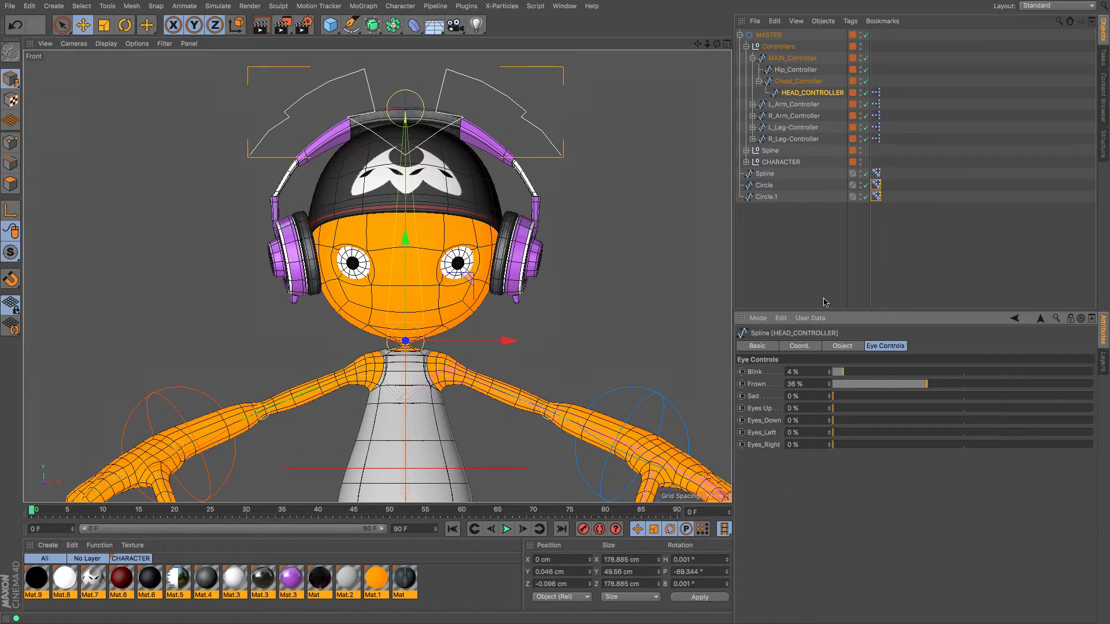
Set the Spline's Pose Morph tag Mode to Edit and pan back to the eye and mouth curves
click(876, 174)
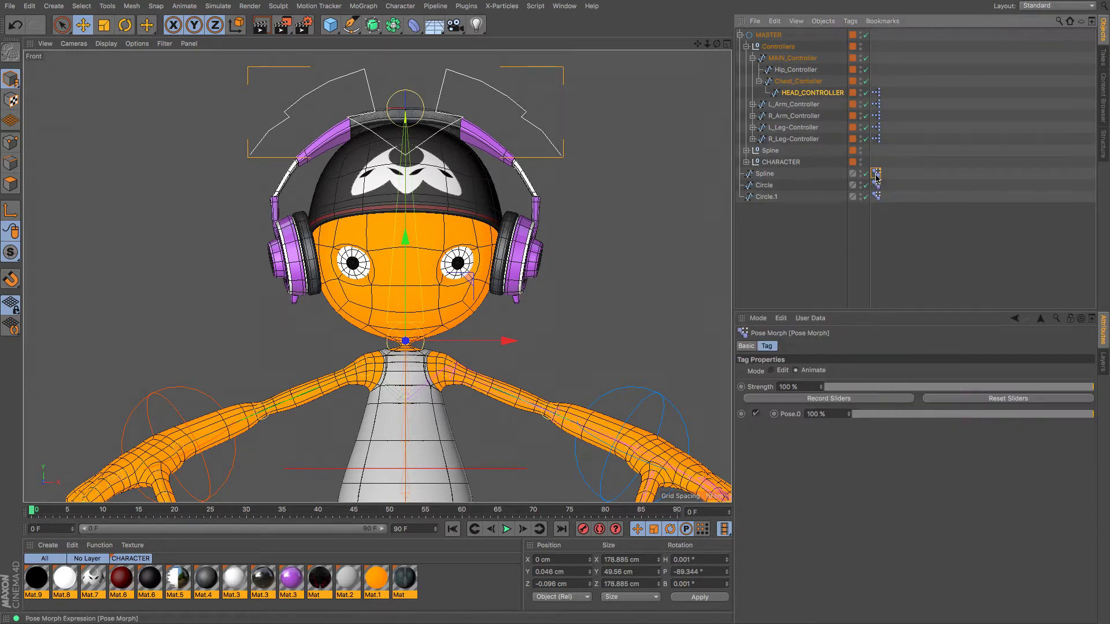
click(772, 372)
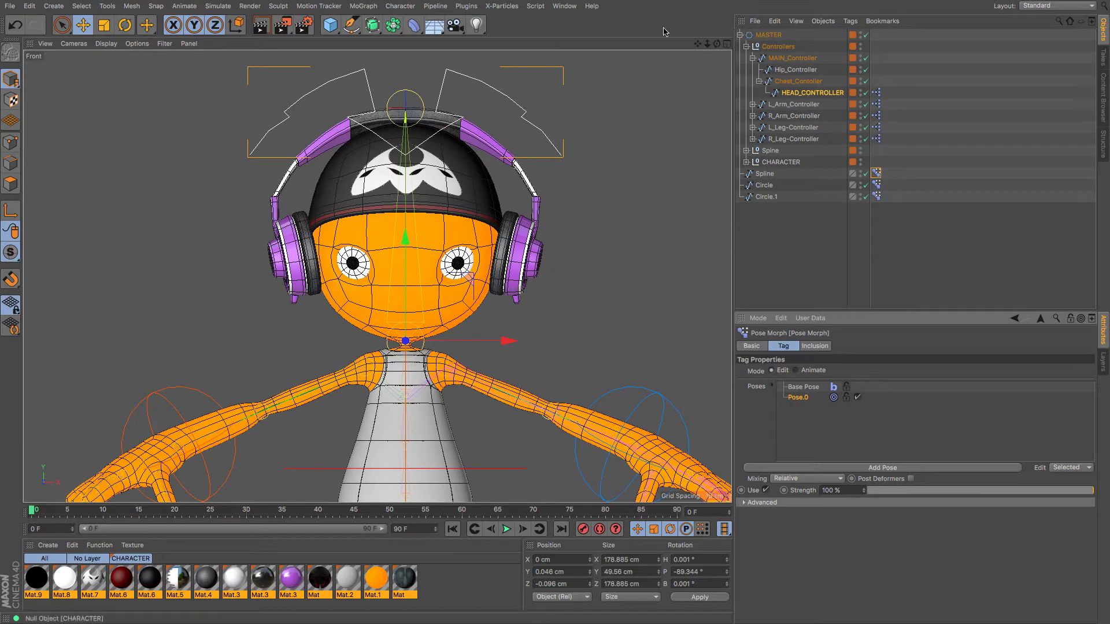
drag(698, 43, 377, 275)
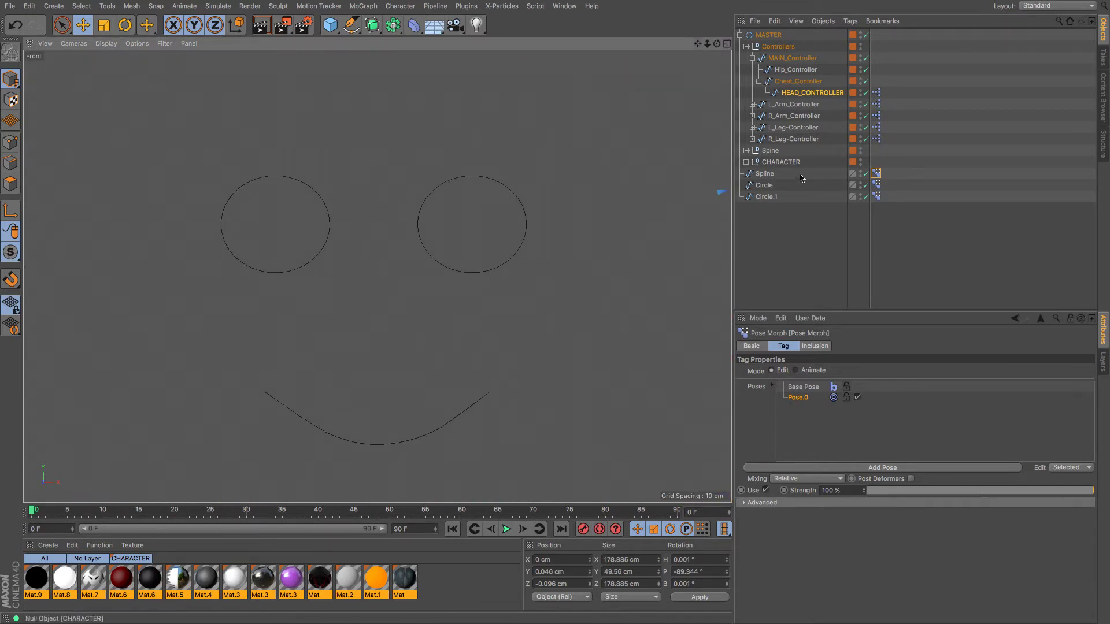
Put the left Circle's Pose Morph tag in Edit mode and add a new Pose.1
click(765, 188)
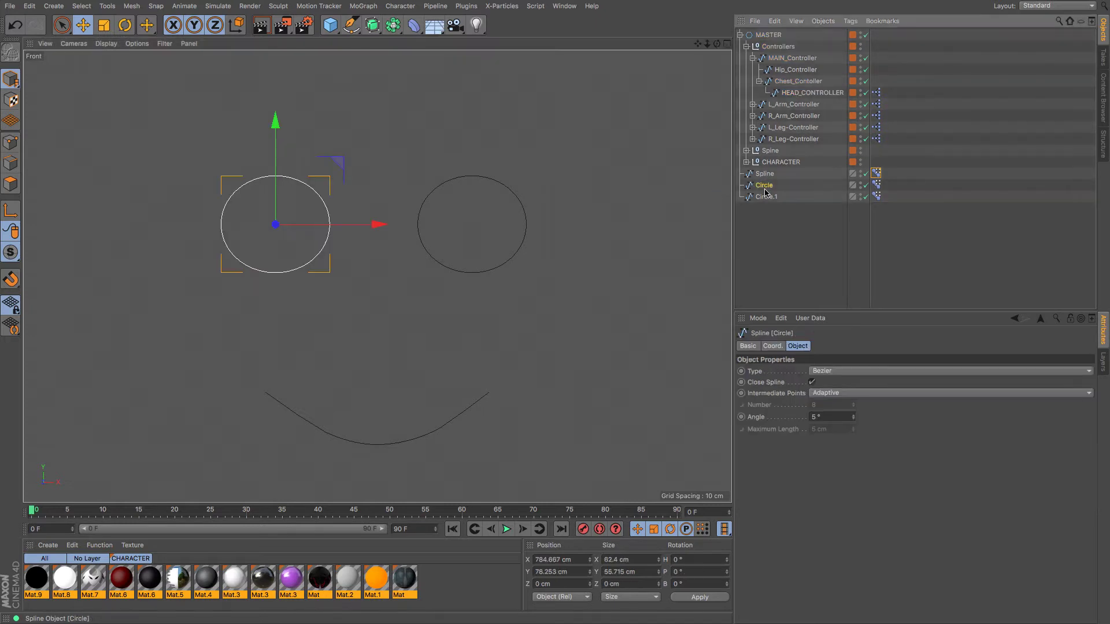
click(878, 185)
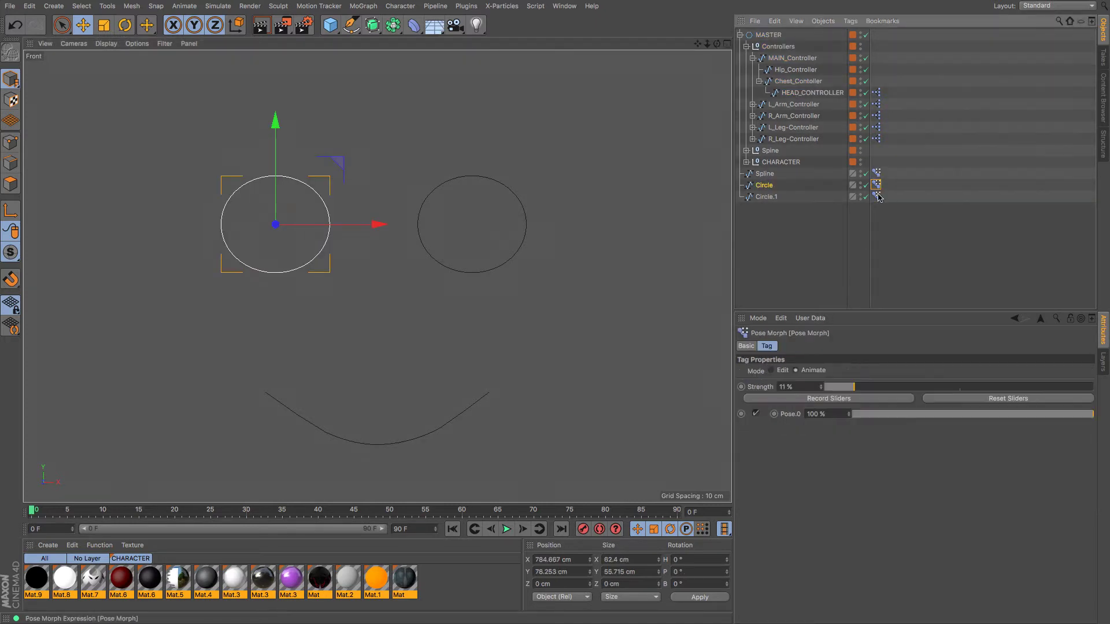
click(779, 379)
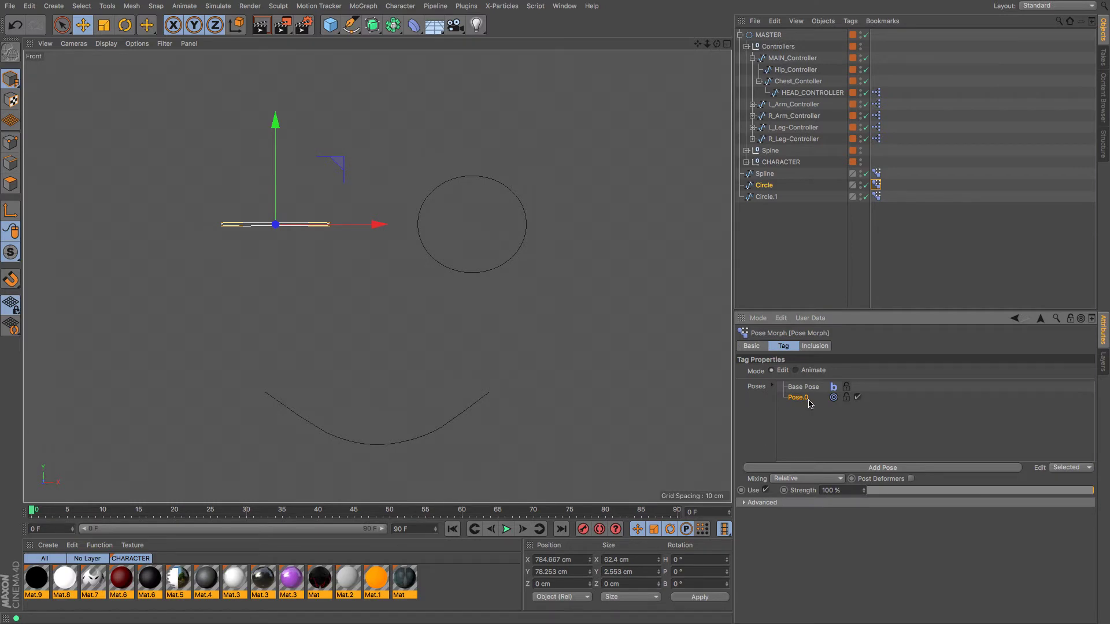
right_click(804, 449)
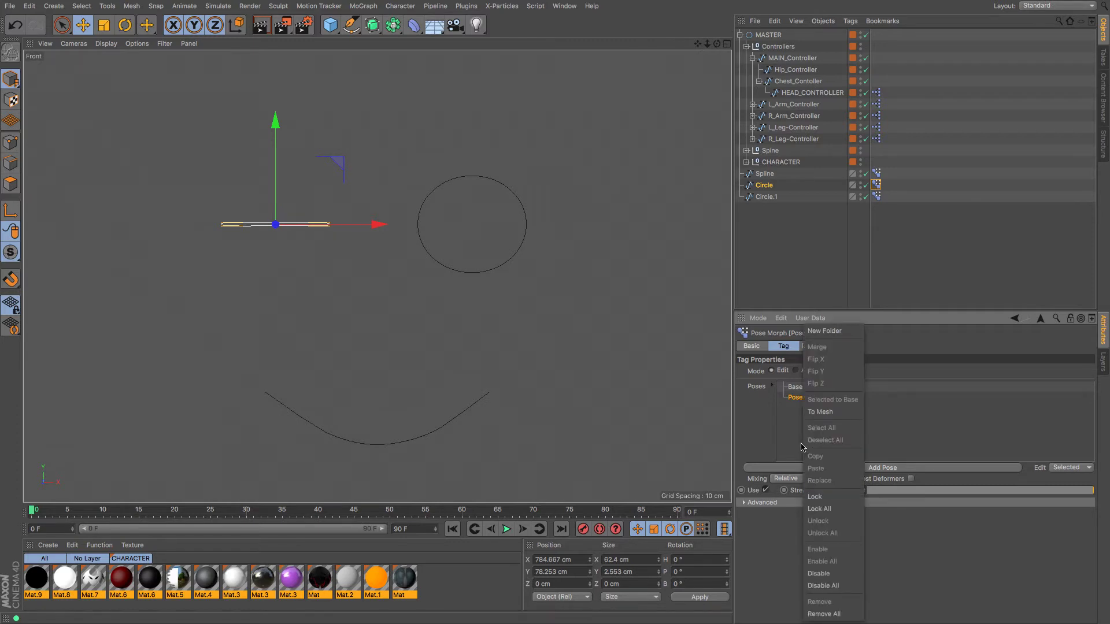
click(802, 448)
click(853, 470)
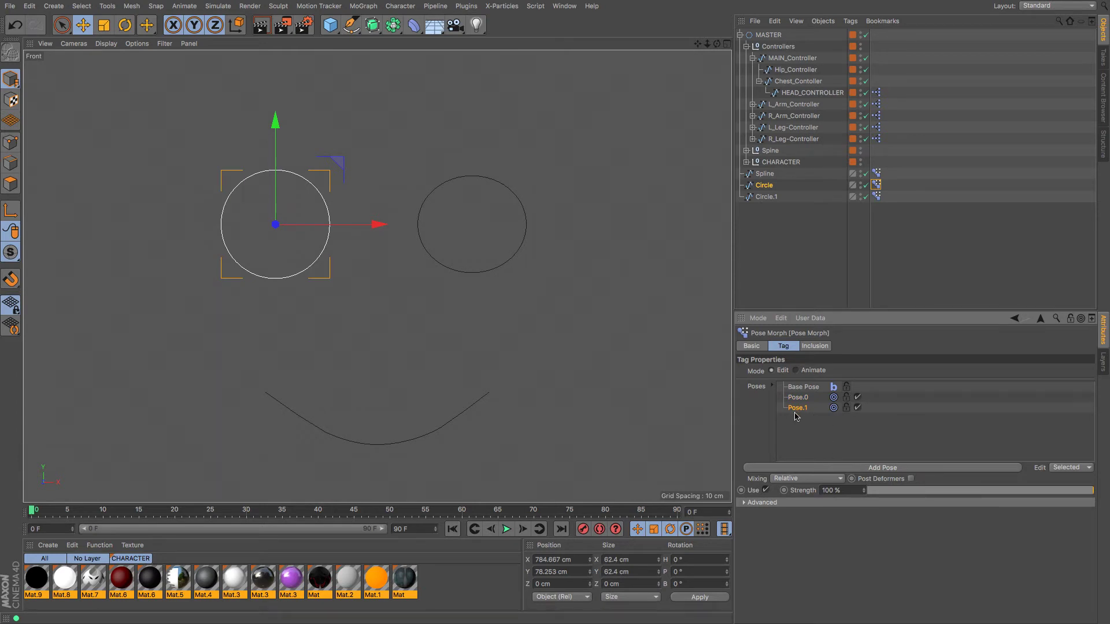
In Points mode, pull the circle's top point left along X into a lopsided teardrop
click(11, 142)
click(266, 172)
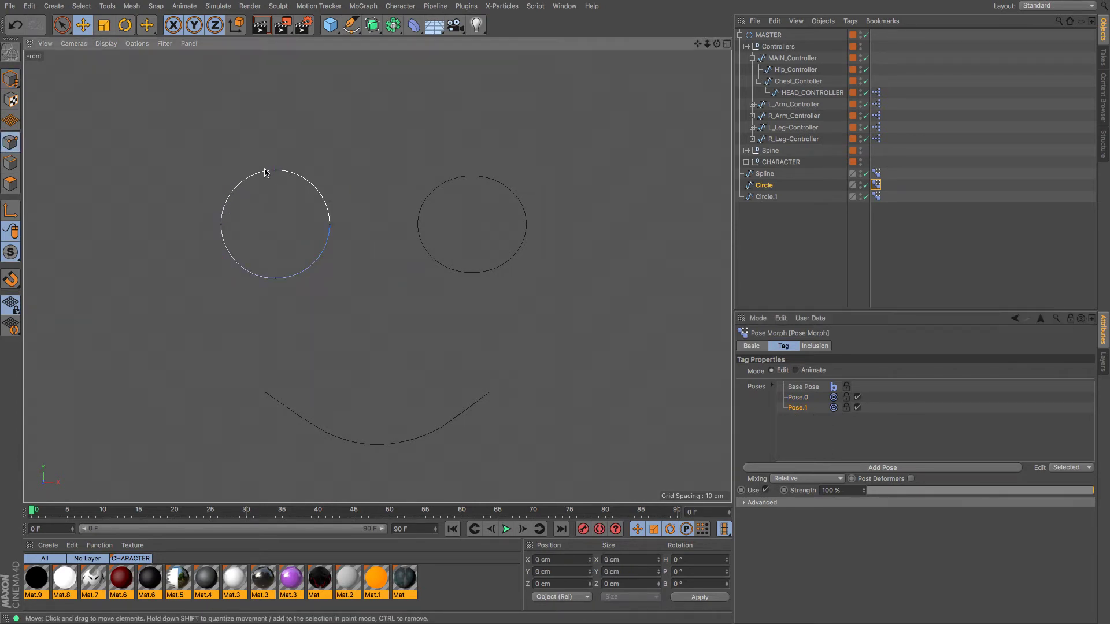
click(274, 171)
drag(376, 169, 347, 174)
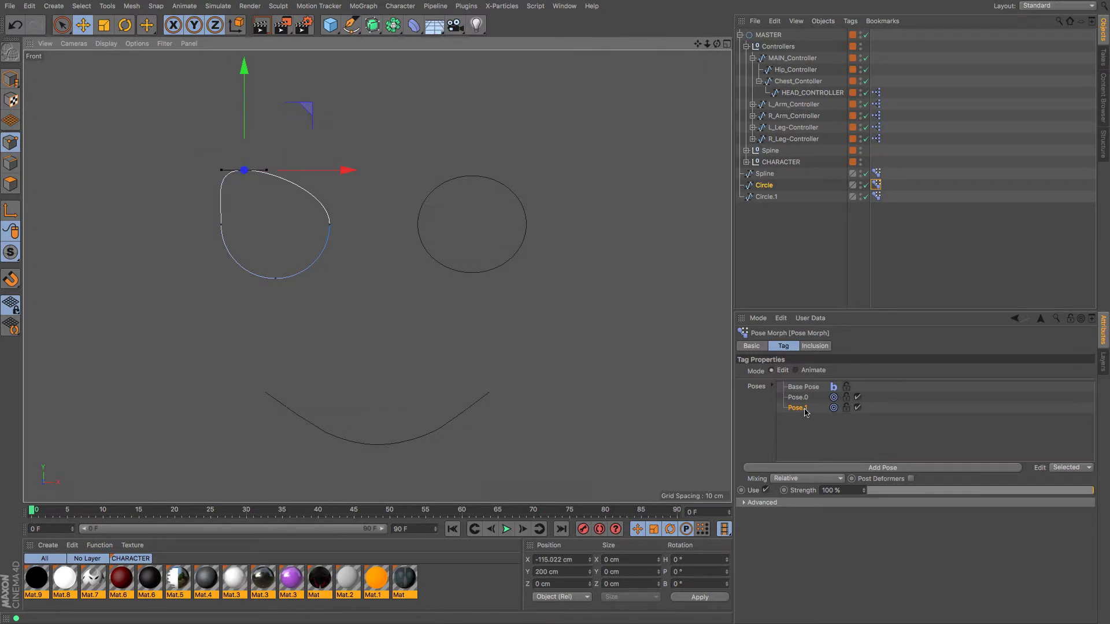
In Animate mode, set the left circle's Pose.0 to 0% and Strength to 100%, then deselect the tag
click(796, 370)
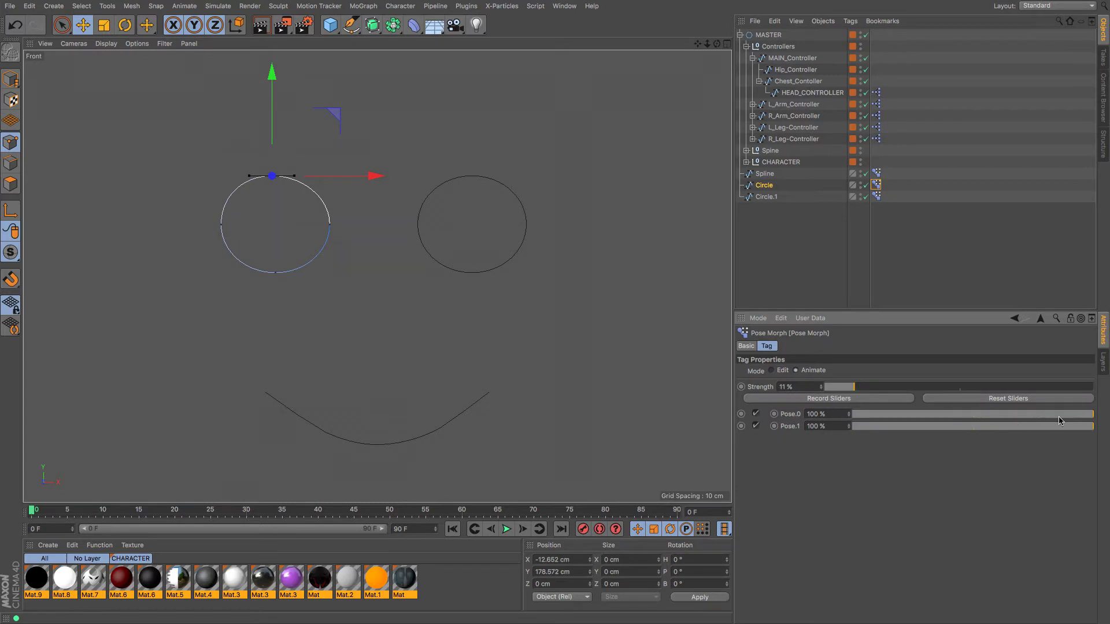
drag(1084, 416, 743, 428)
drag(856, 388, 1108, 412)
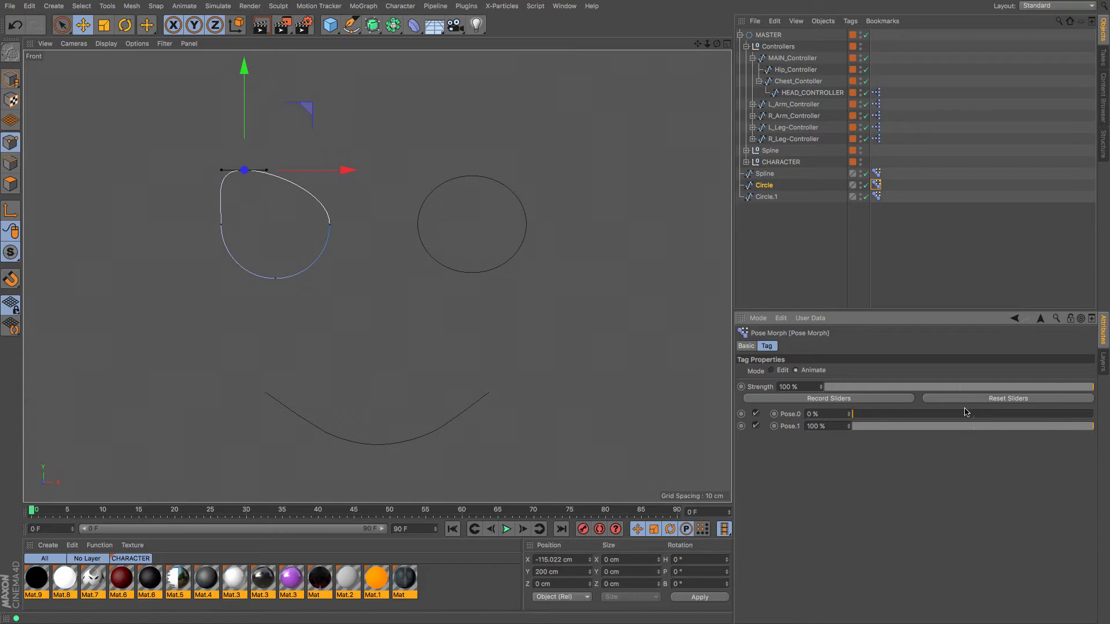
click(830, 270)
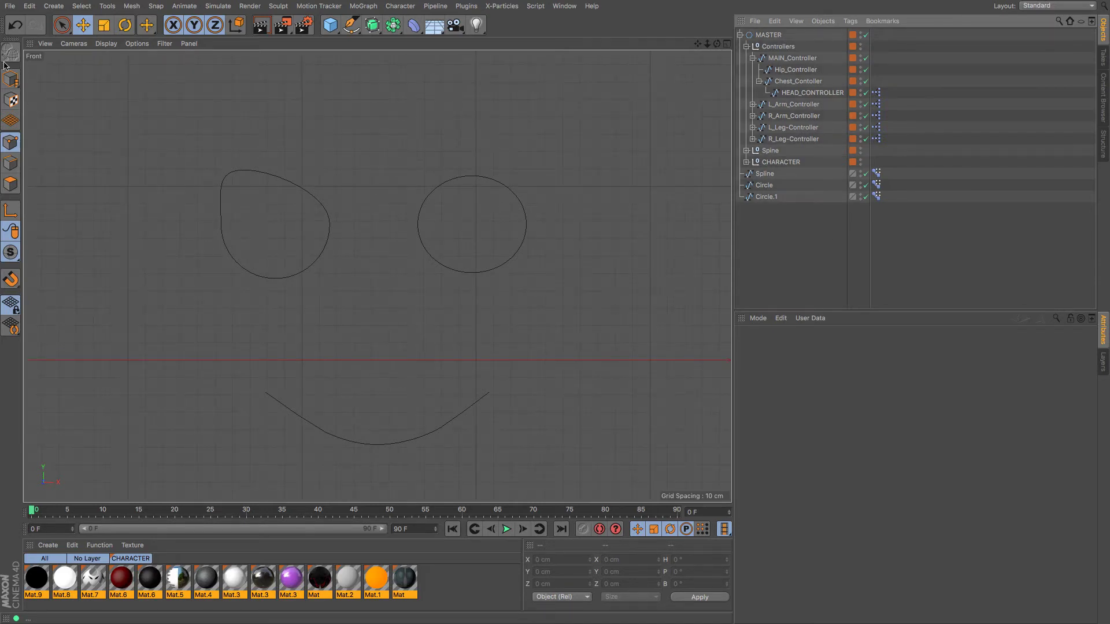
Start a new empty project and add a Sphere primitive
click(10, 5)
click(17, 18)
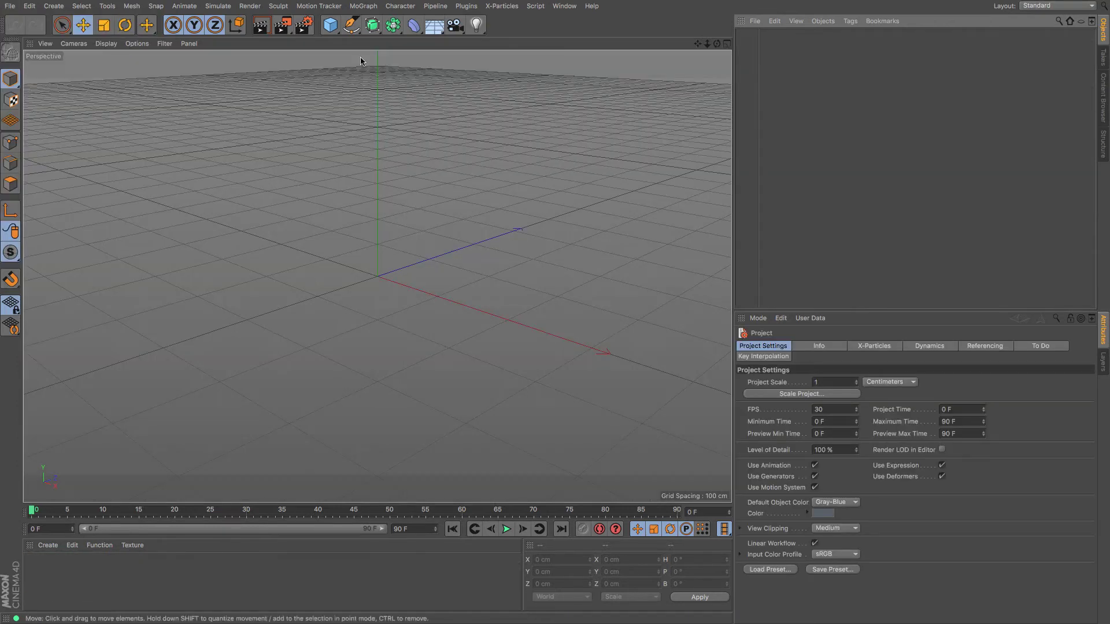
click(331, 26)
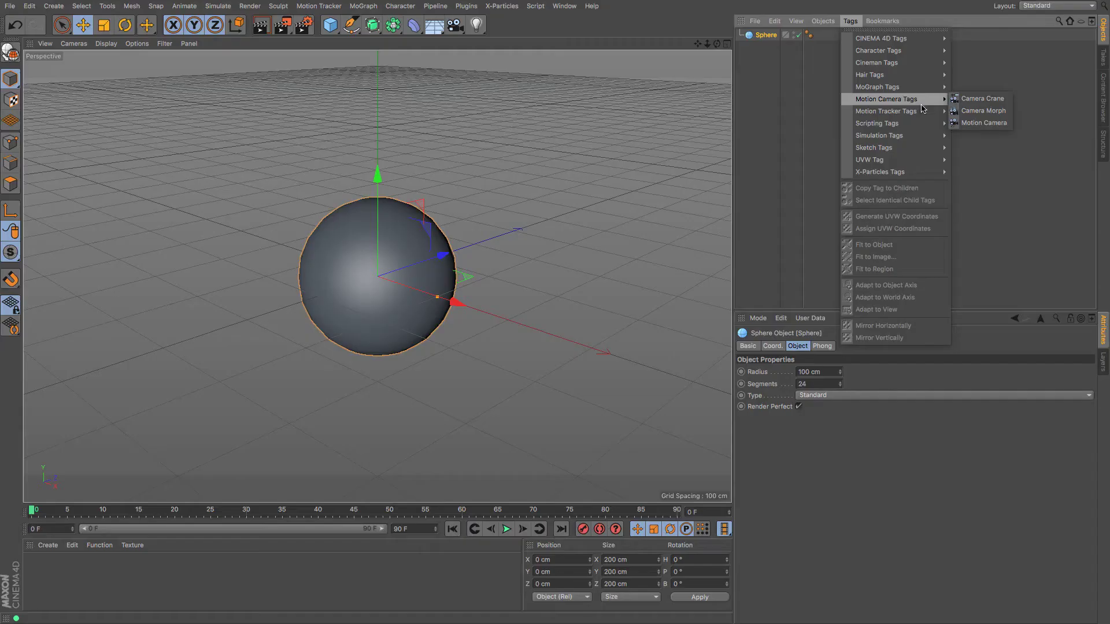
Add a Pose Morph tag to the Sphere with Scale mixing enabled
mouse_move(933, 56)
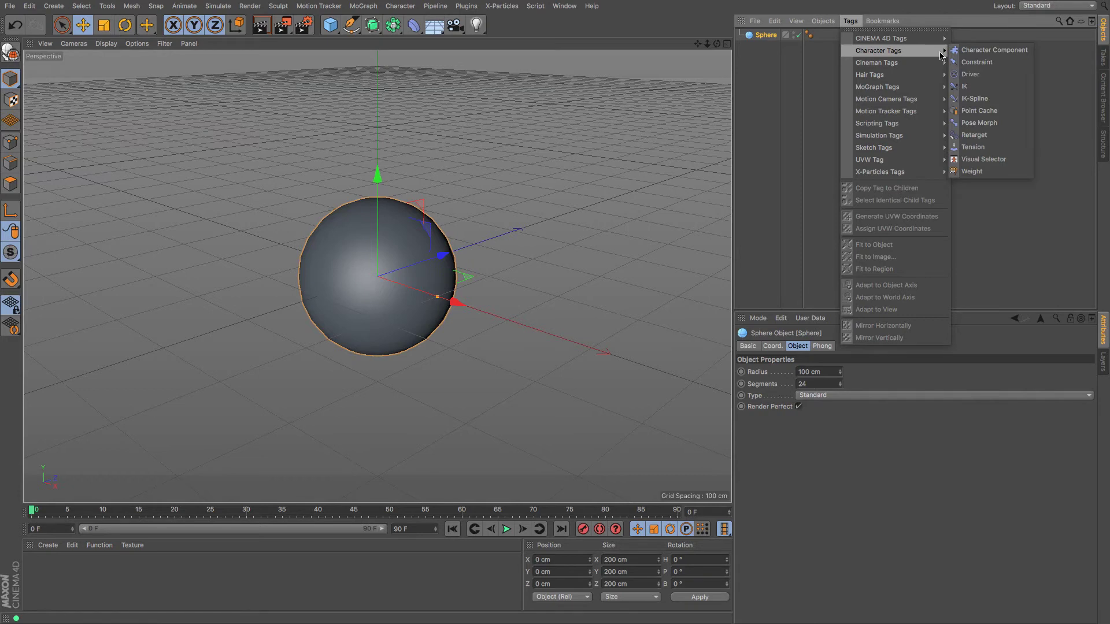
click(979, 122)
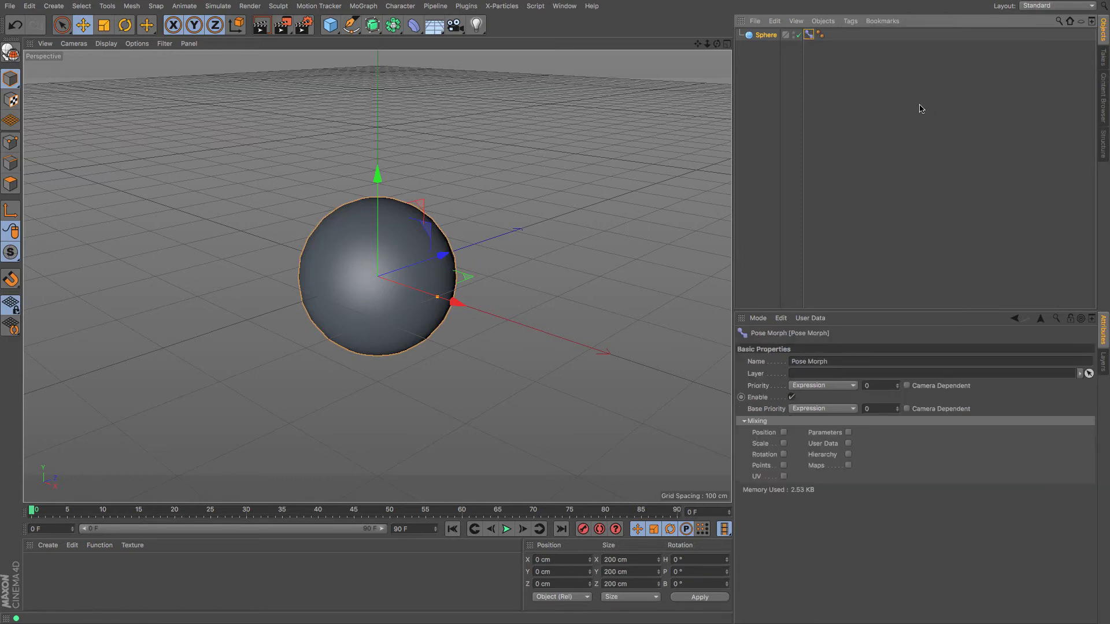
click(783, 444)
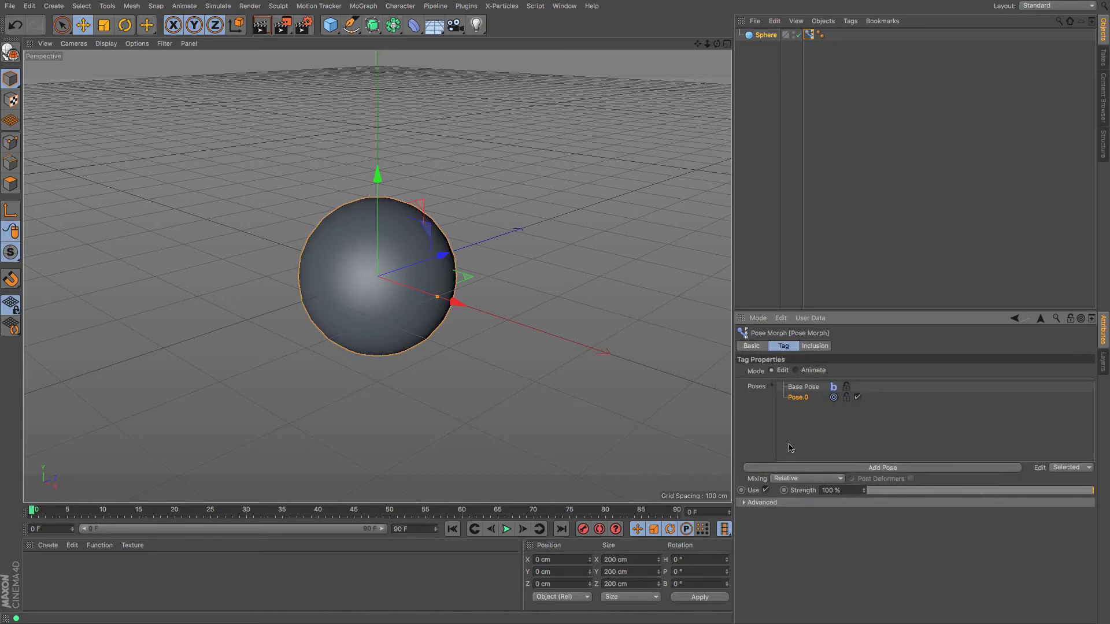
With Pose.0 selected, scale the Sphere down vertically to 79.262 cm high
click(805, 388)
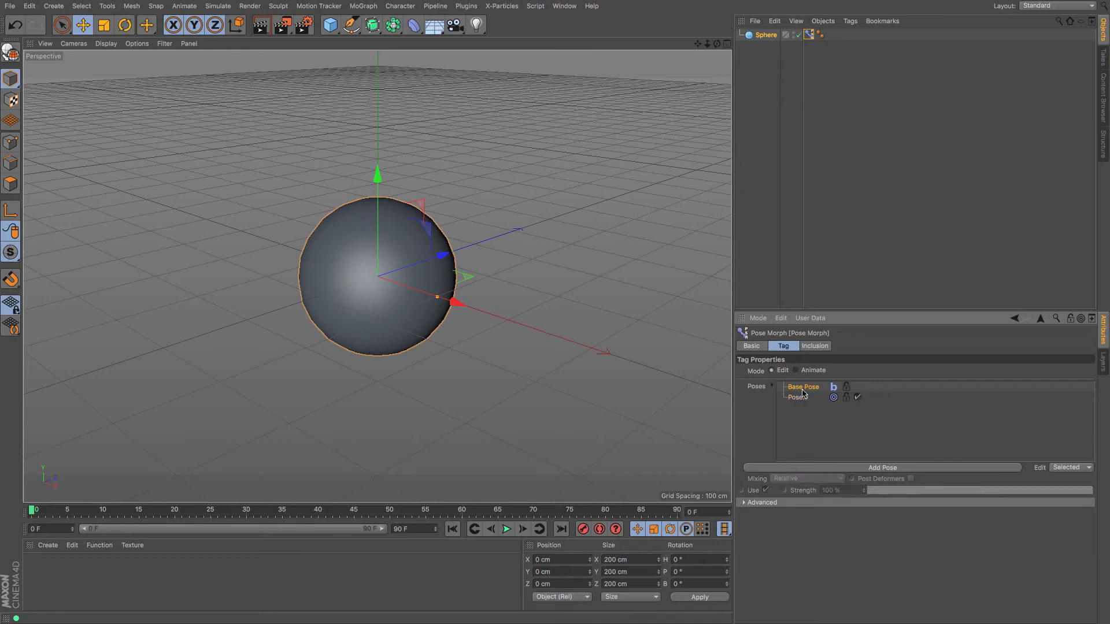
click(799, 399)
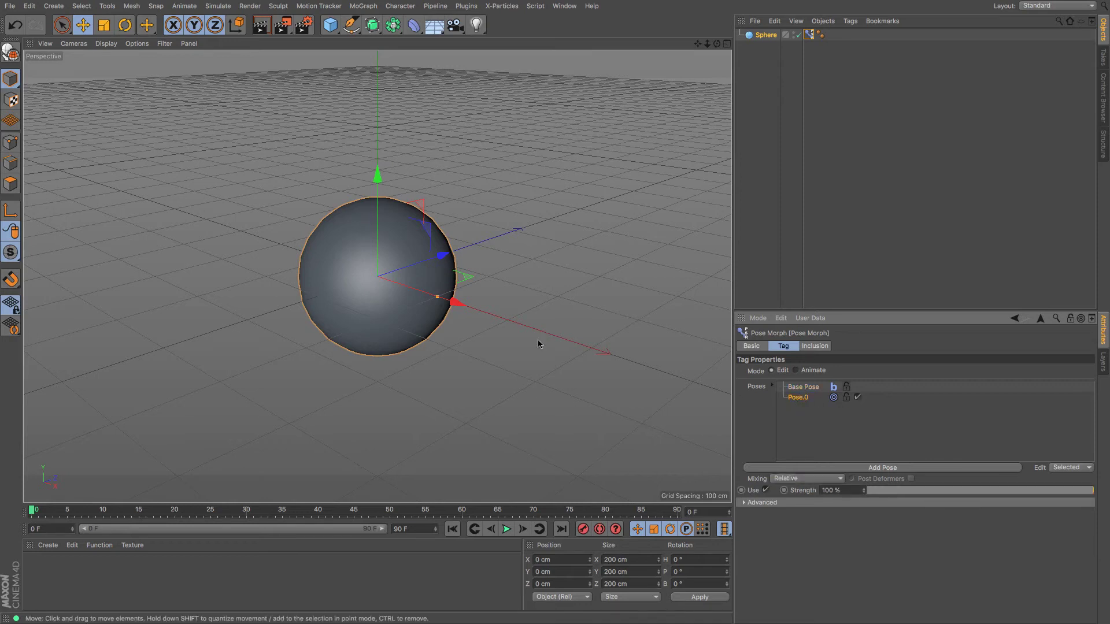
drag(7, 80, 56, 119)
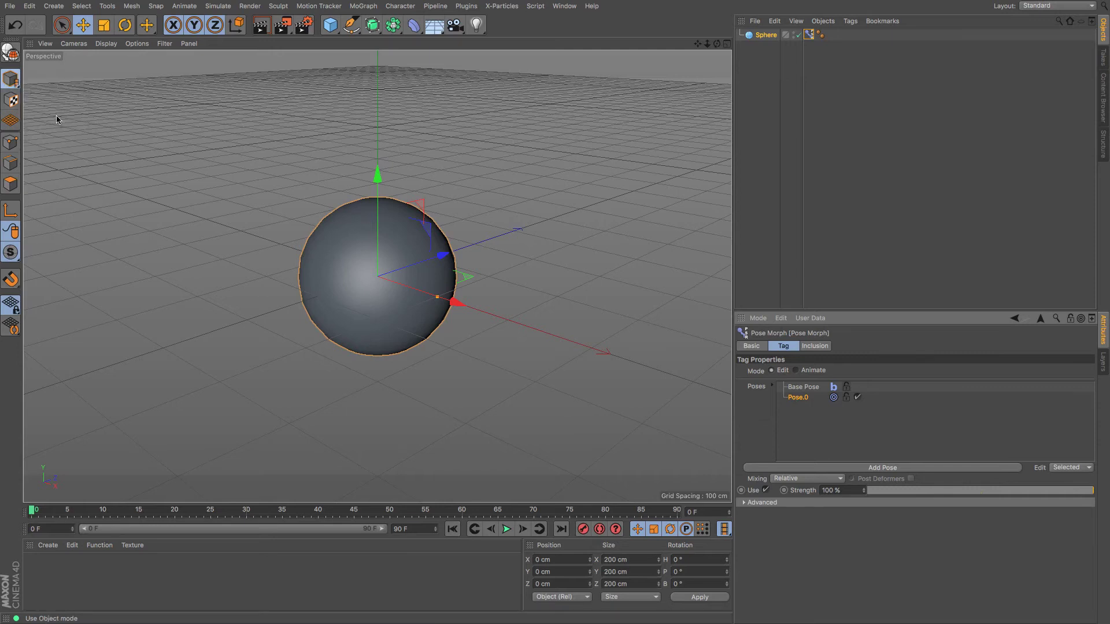
click(104, 25)
drag(379, 172, 379, 238)
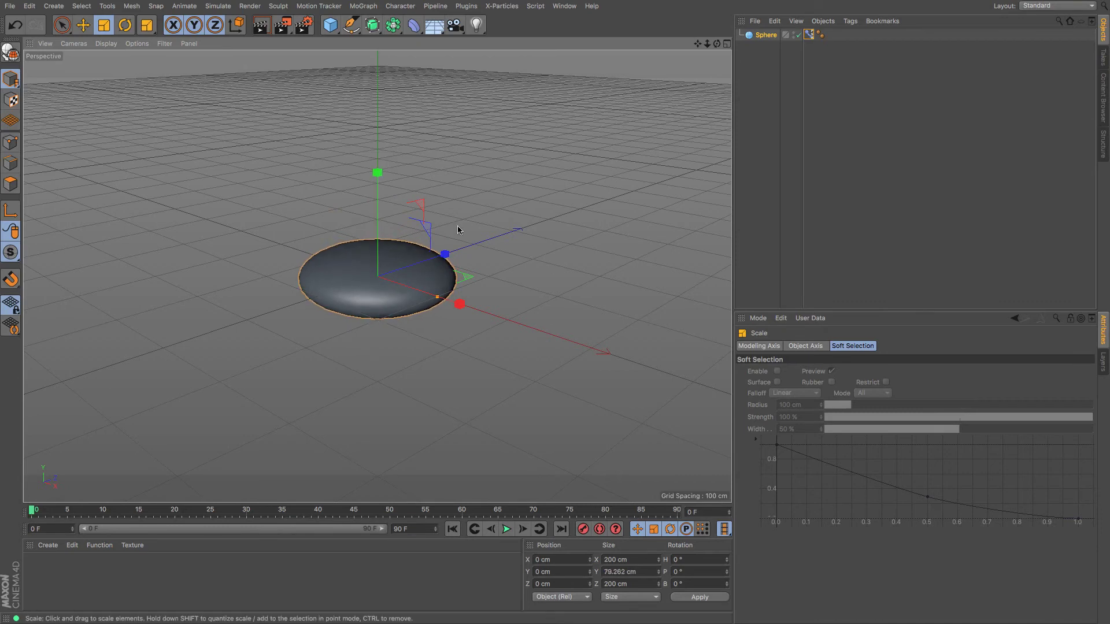
Add Pose.1 and narrow the Sphere along X to 104.981 cm wide
click(763, 36)
click(809, 34)
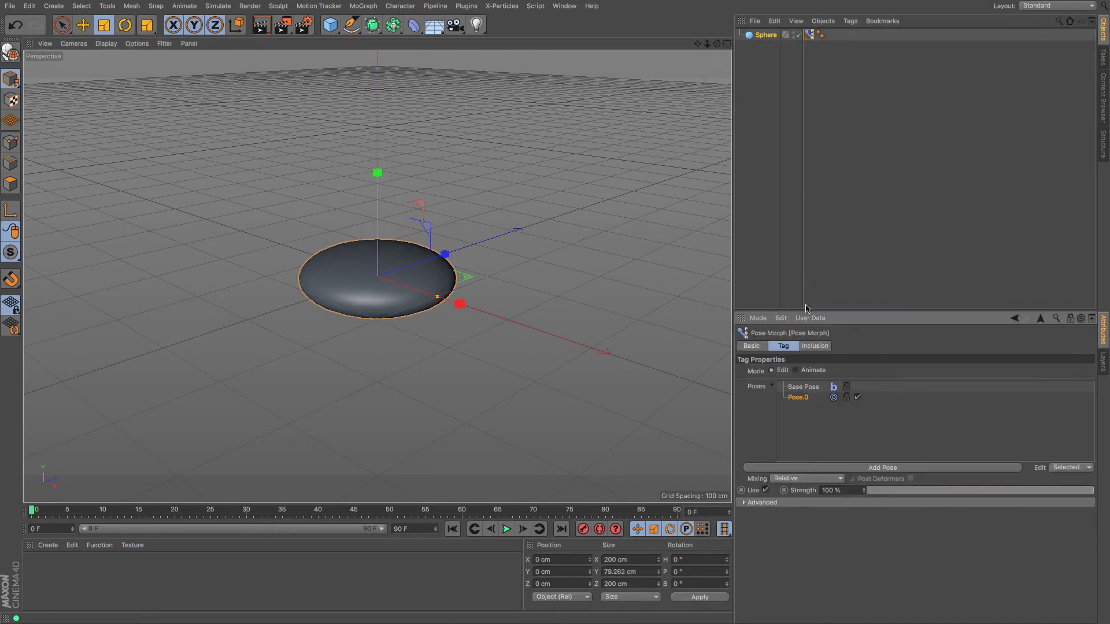
click(884, 468)
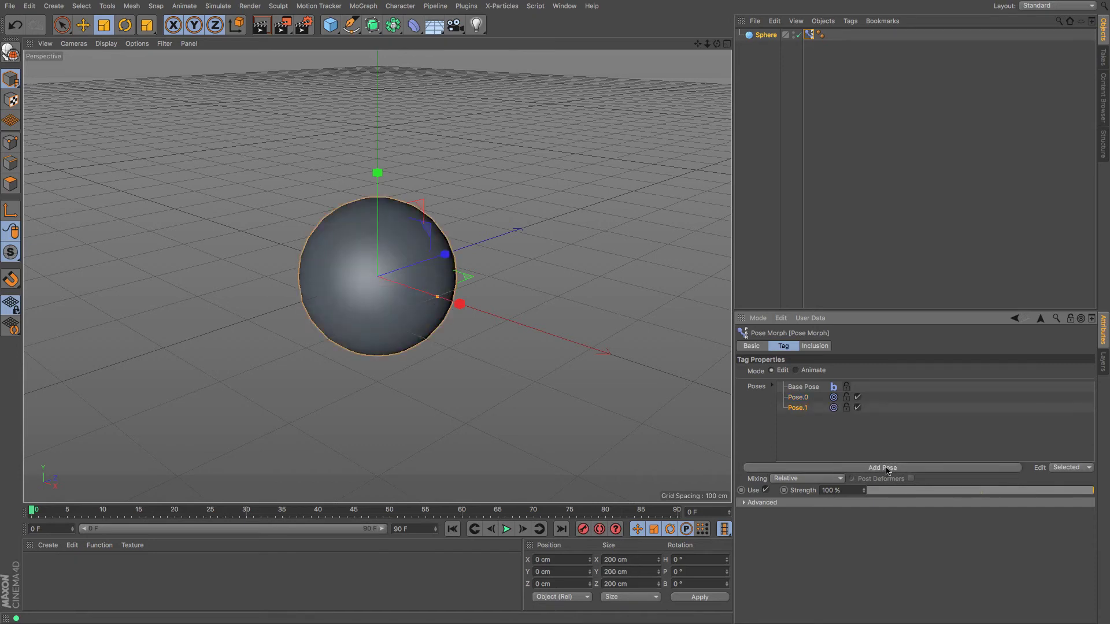
drag(459, 304, 420, 293)
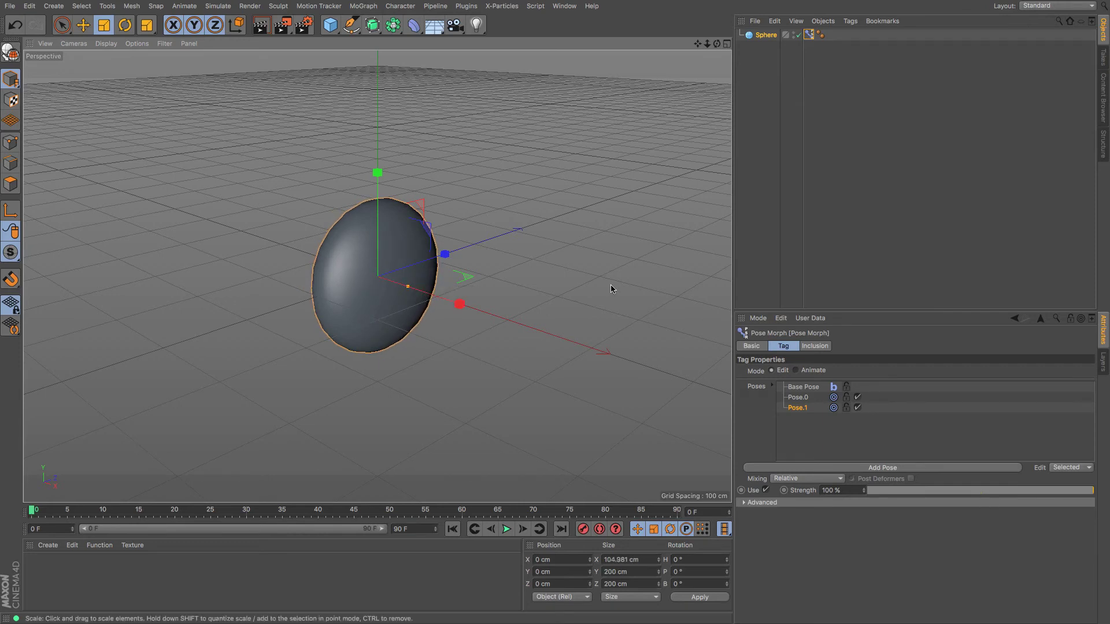
In Animate mode, reset both Pose.0 and Pose.1 strengths to 0%
click(797, 371)
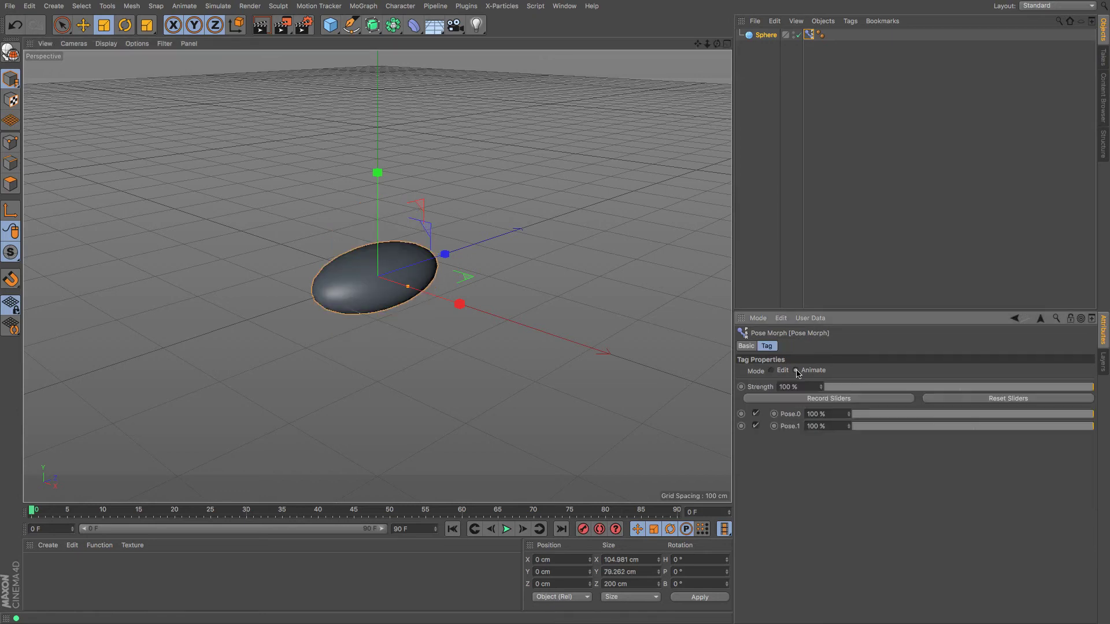
drag(1087, 414, 853, 414)
drag(1085, 429, 854, 426)
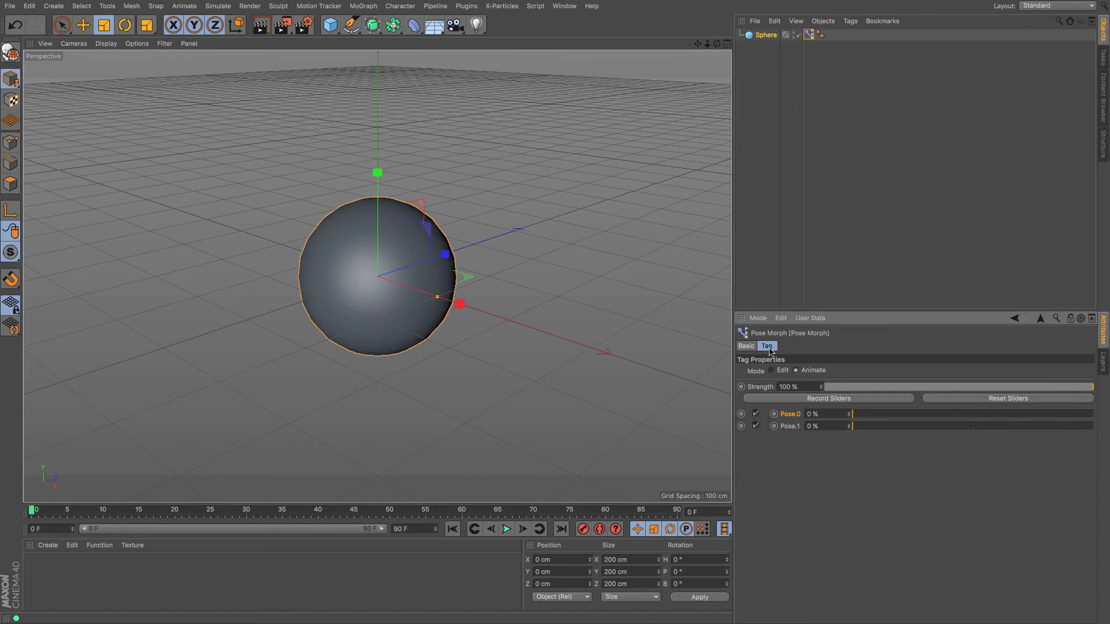
Back in Edit mode, rename Pose.1 to 'Stretch' and Pose.0 to 'Squash'
click(772, 371)
click(798, 408)
double_click(797, 408)
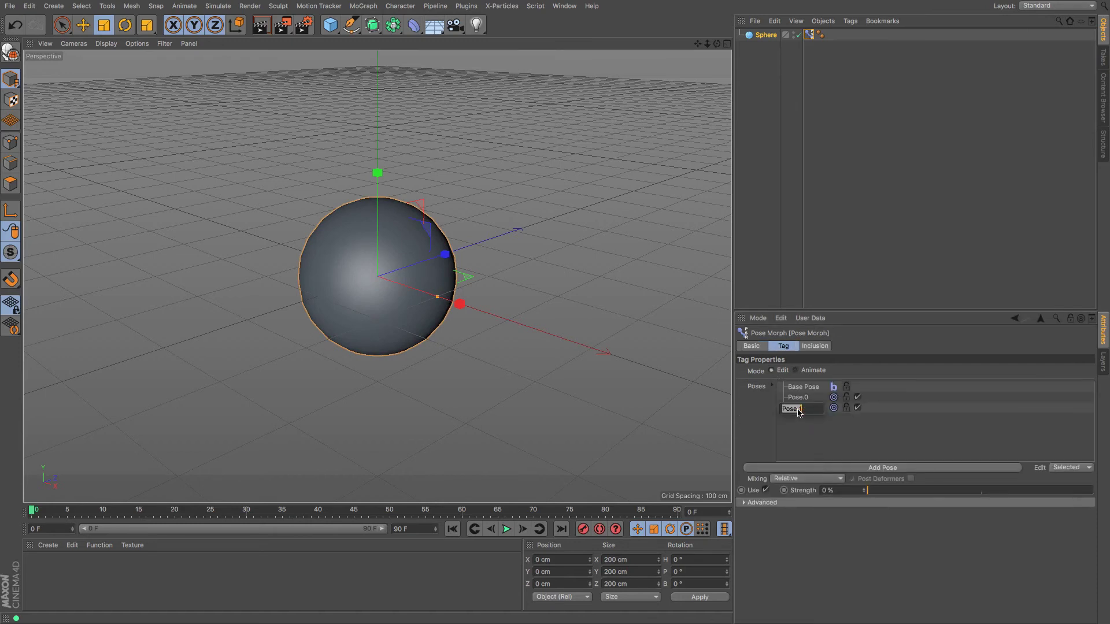
text(Stretch)
key(Return)
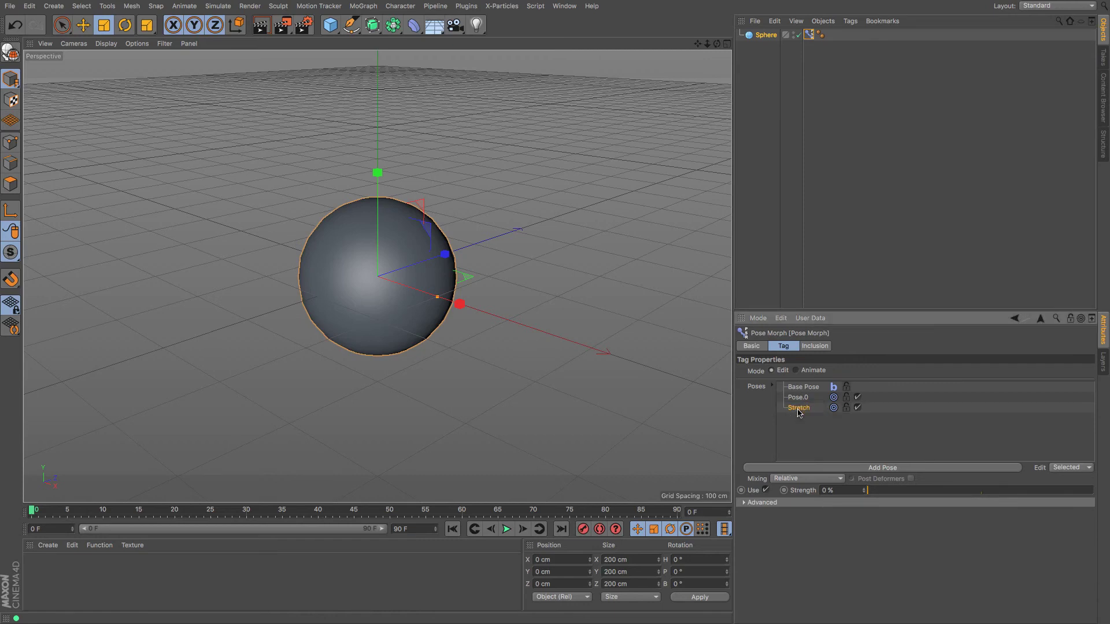
double_click(801, 397)
text(S)
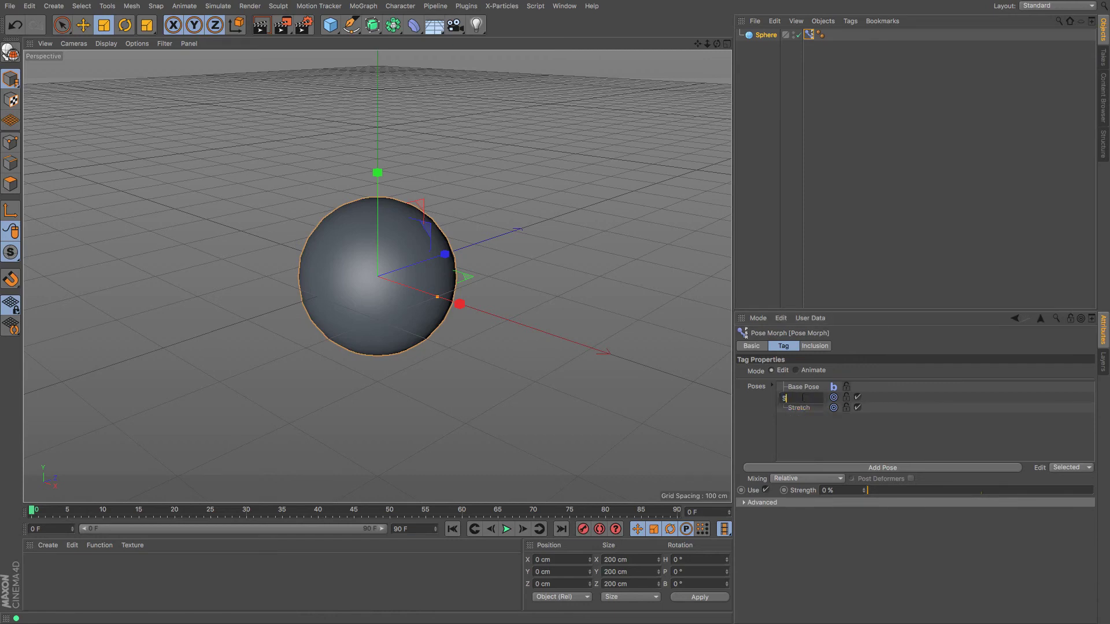
text(quash)
key(Return)
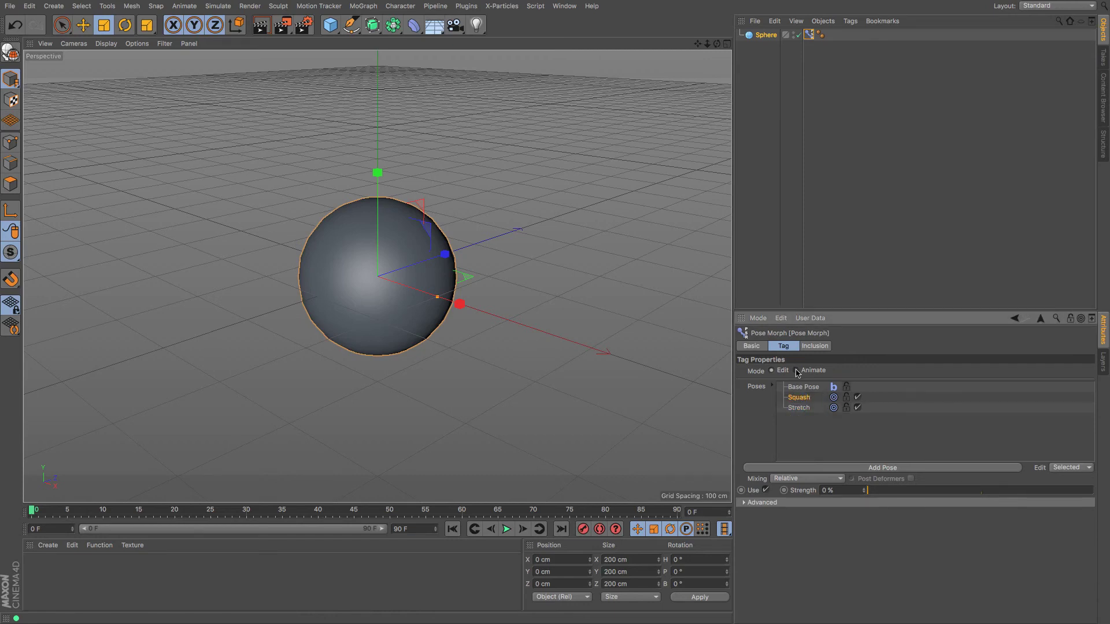
In Animate mode, preview the Squash slider, leaving it at 0%, and set Stretch to 100%
click(796, 371)
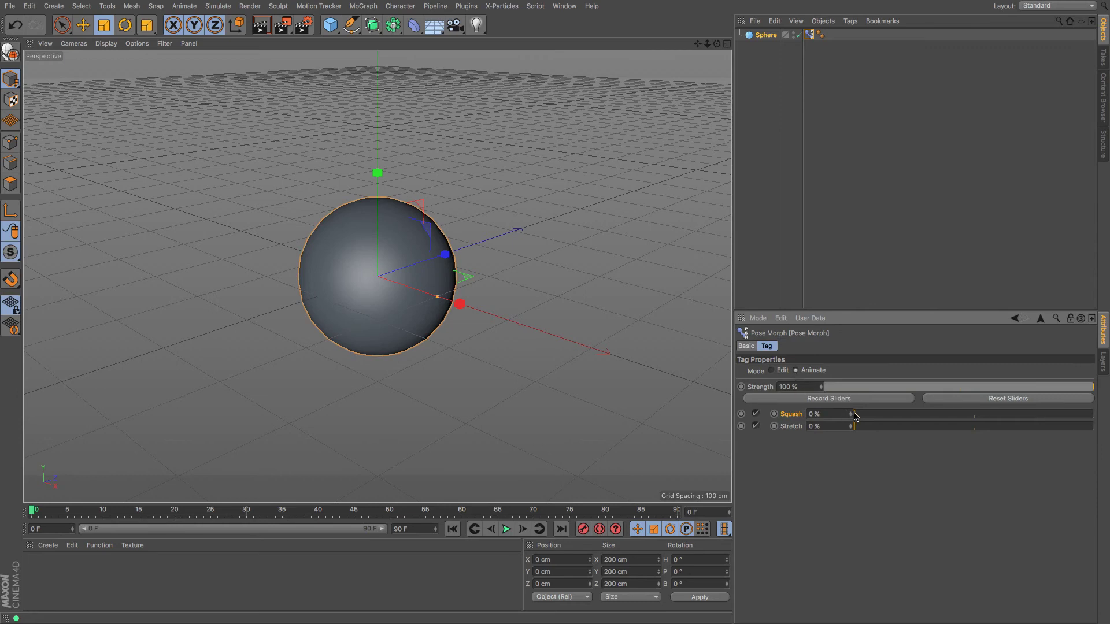
drag(855, 416, 766, 410)
drag(863, 426, 1058, 453)
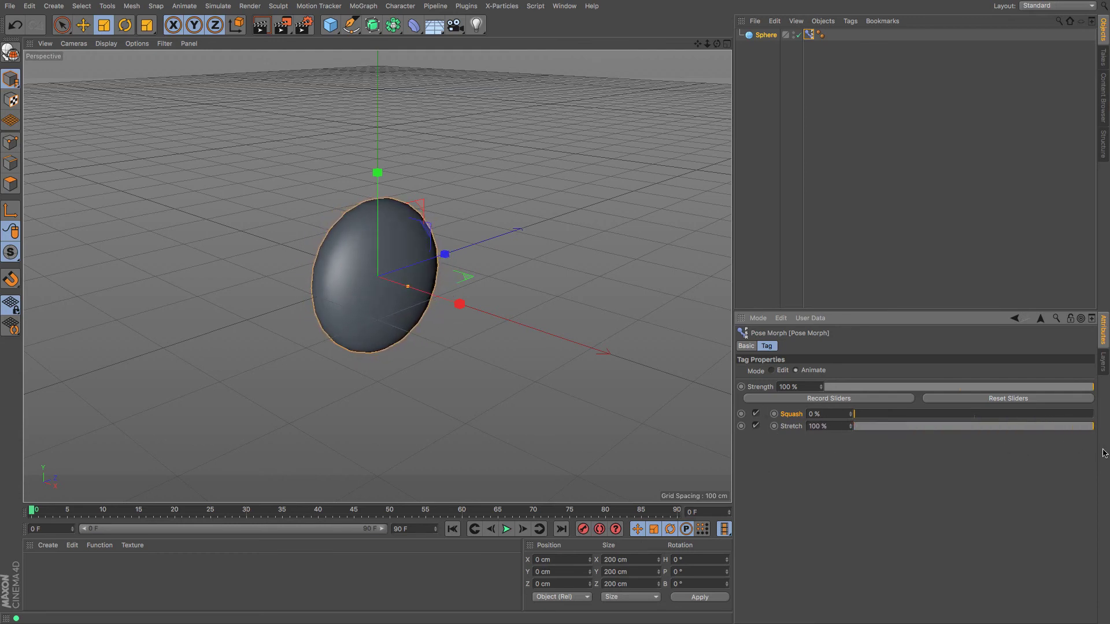
In Edit mode, scale the Stretch pose up to 316.5 cm tall and out to 175.581 cm wide
click(772, 371)
click(800, 408)
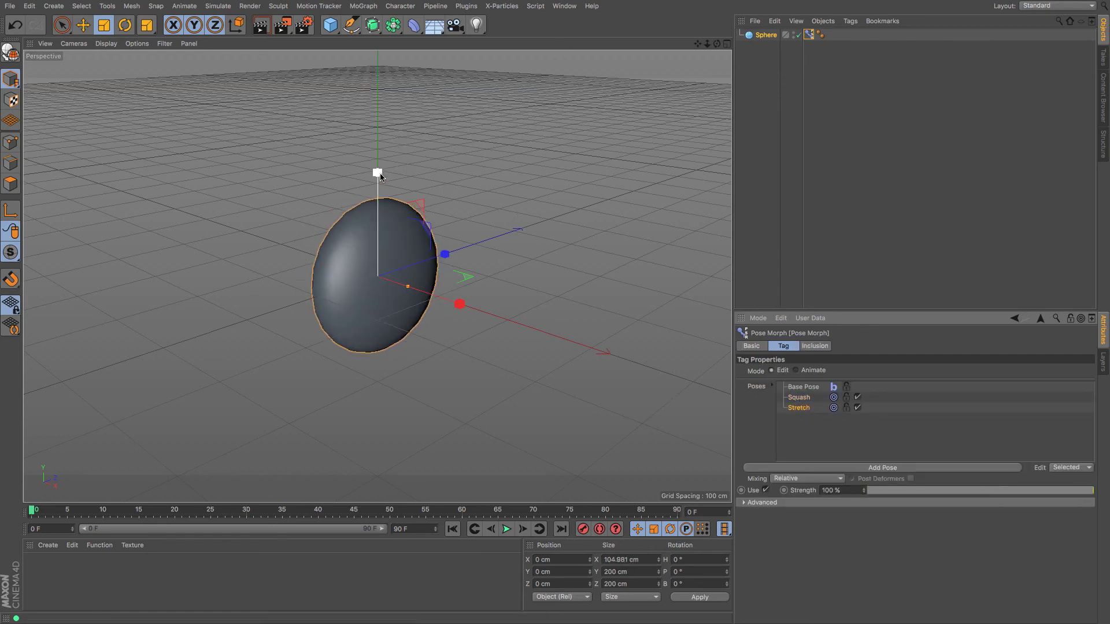
drag(377, 173, 377, 120)
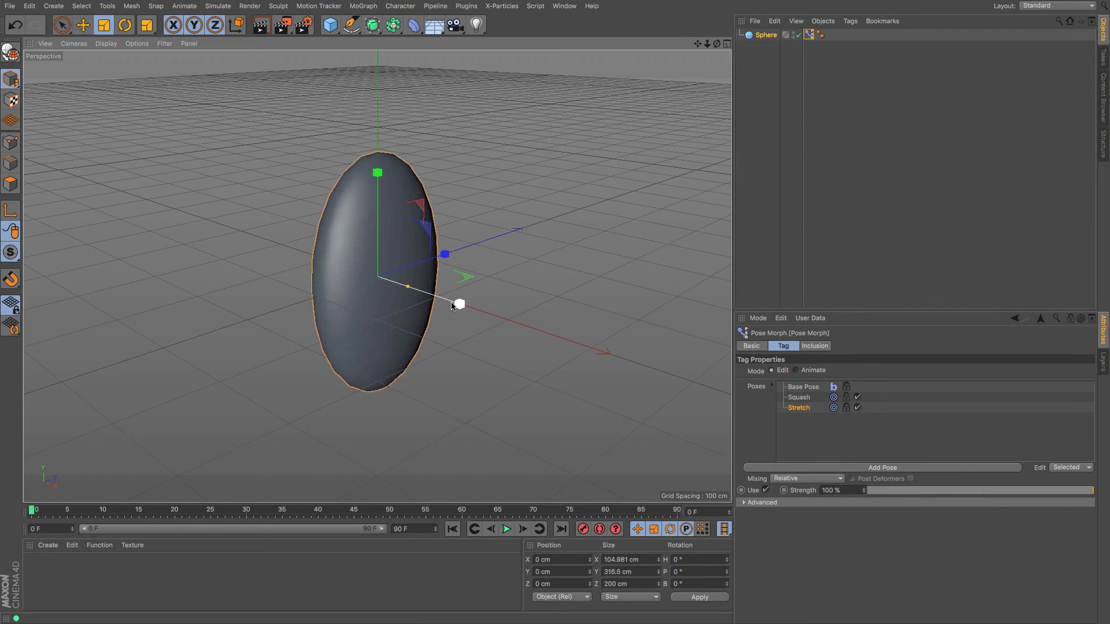
drag(459, 304, 514, 315)
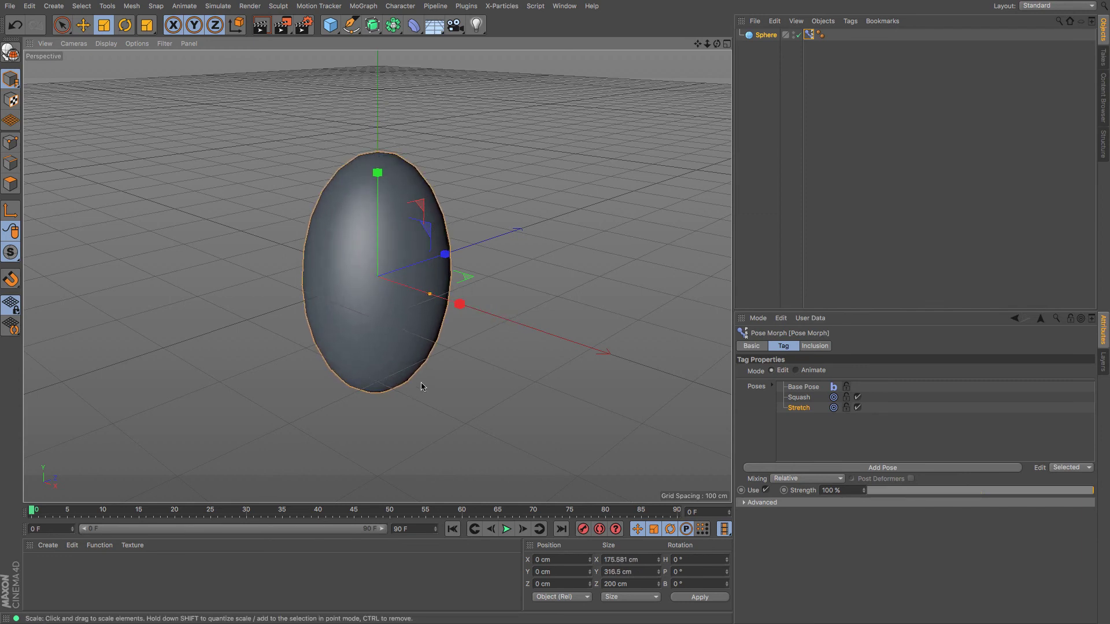
click(804, 400)
click(800, 409)
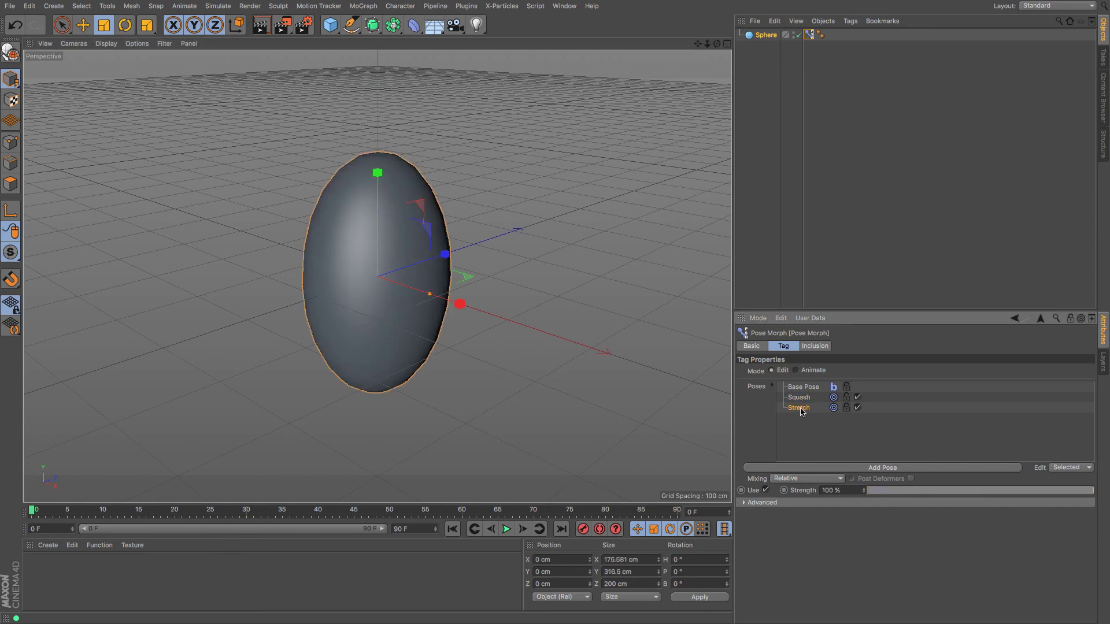
Swap the Stretch pose for a new Pose.0 below Squash, stretching the sphere to 307.396 cm tall
key(Delete)
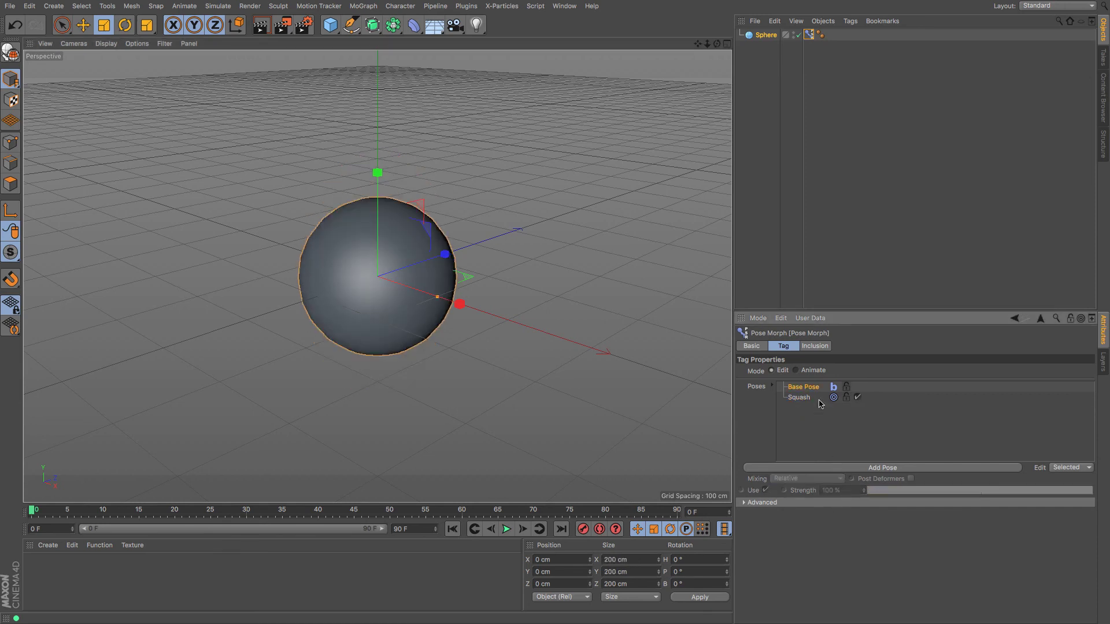
click(854, 469)
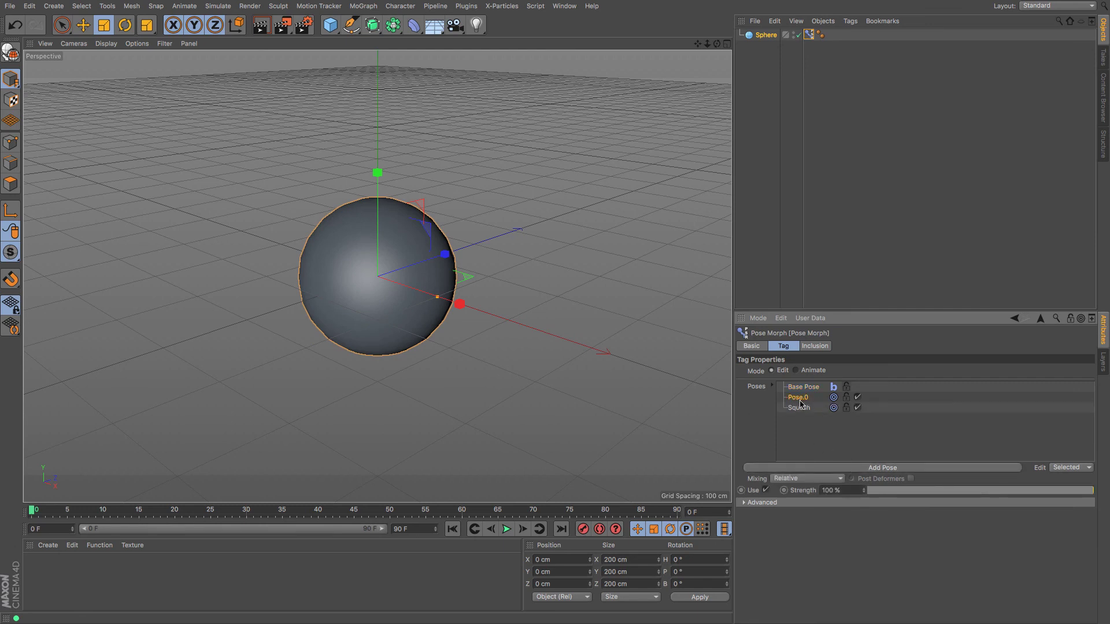
mouse_move(800, 403)
mouse_down()
mouse_move(804, 427)
mouse_move(803, 411)
mouse_up()
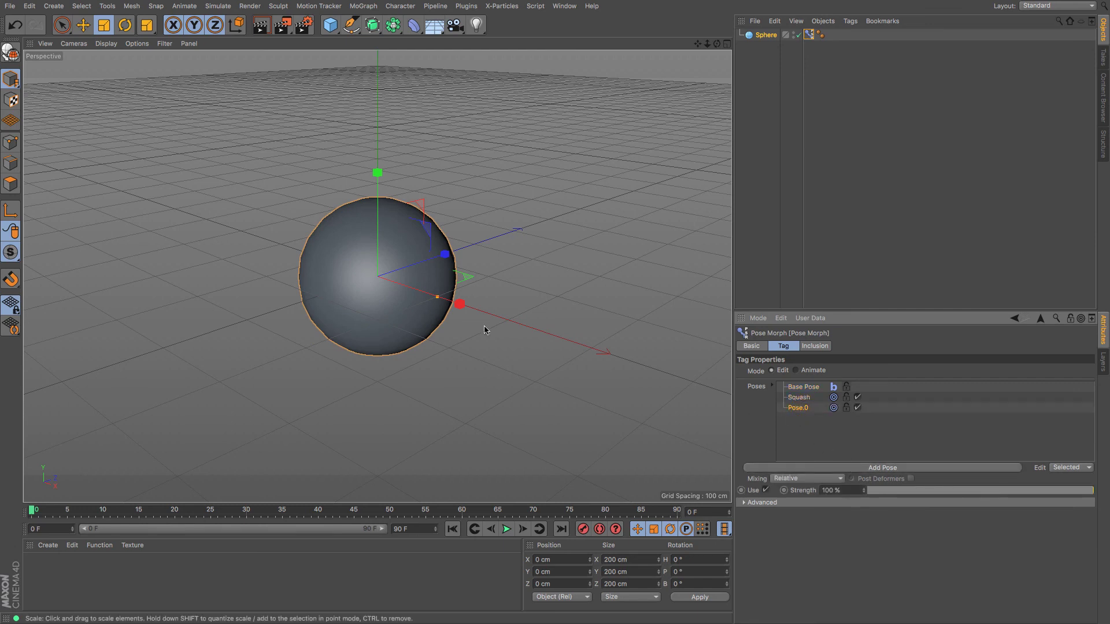
drag(377, 171, 378, 117)
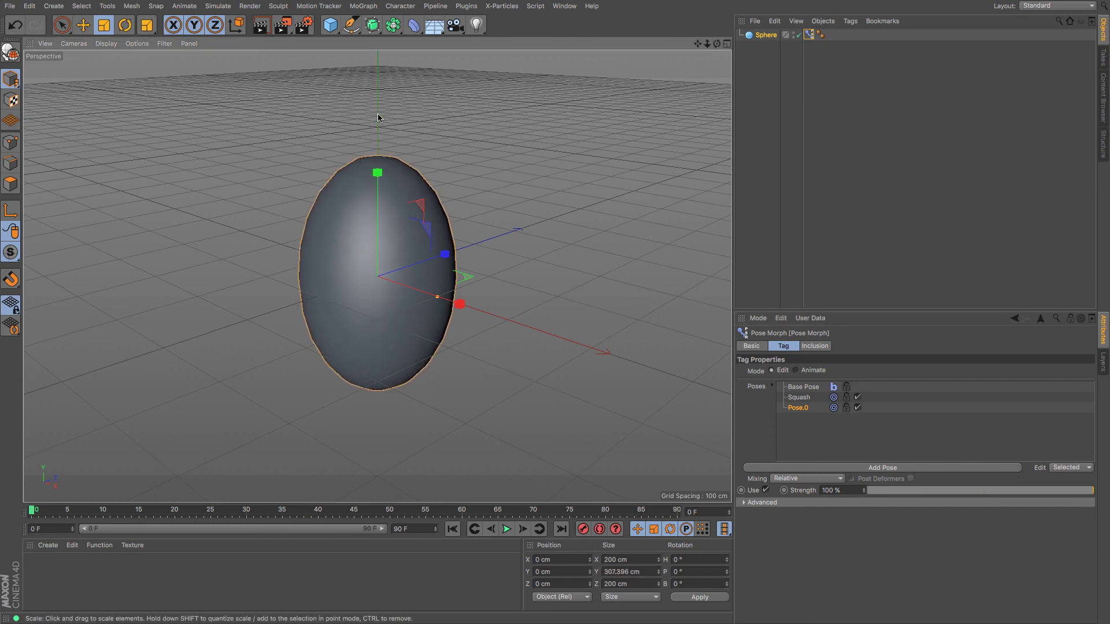
Switch the Pose Morph tag to Animate mode and set the Pose.0 slider to 0%
click(796, 370)
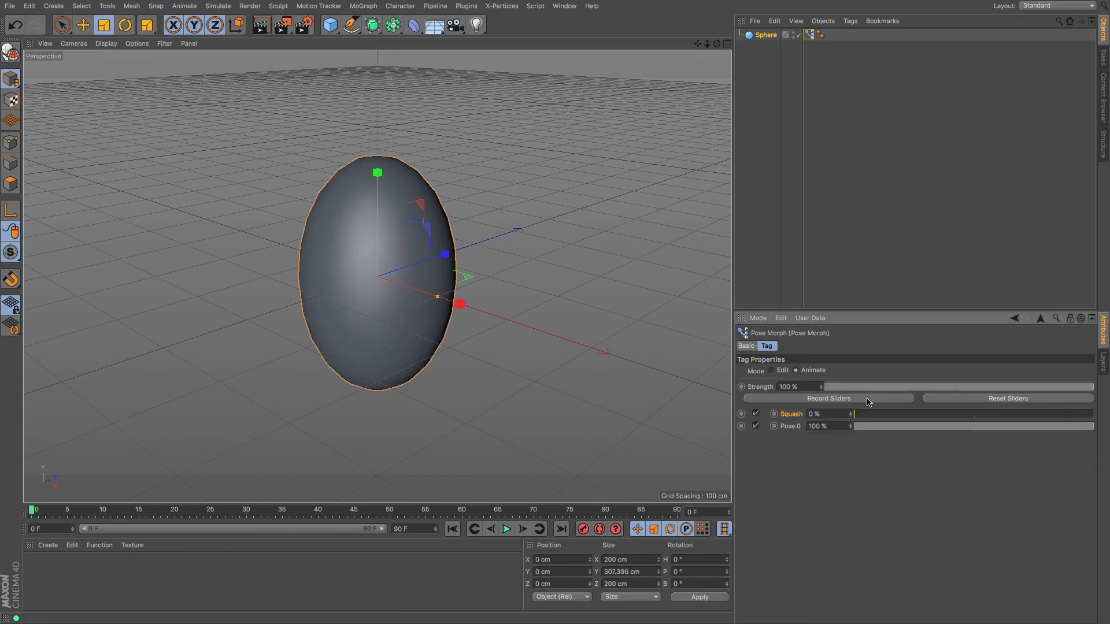
drag(1086, 428, 758, 425)
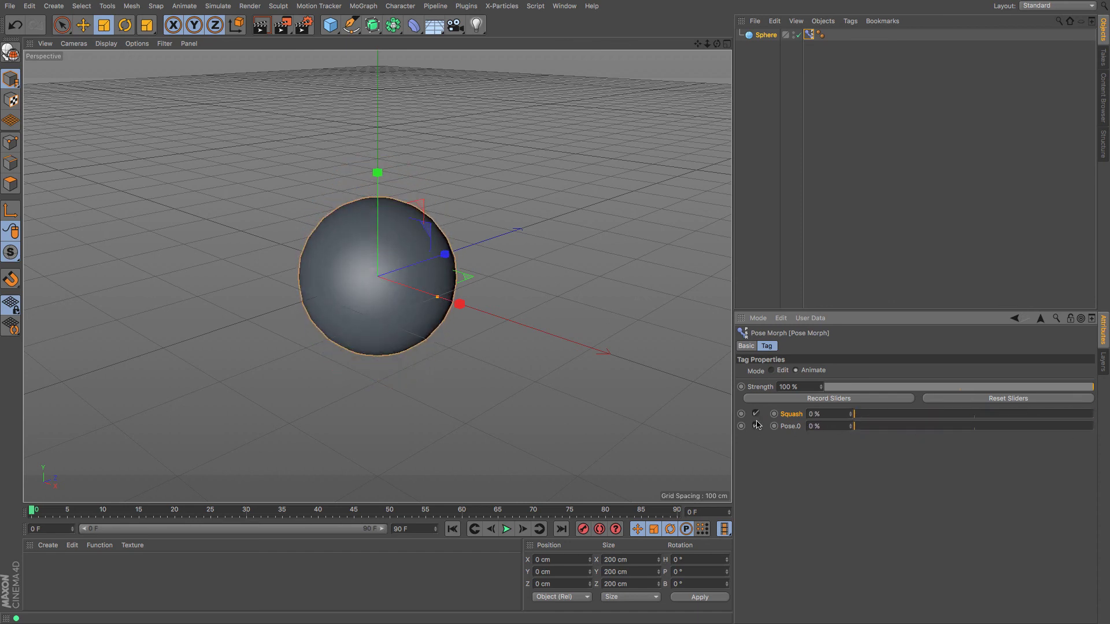